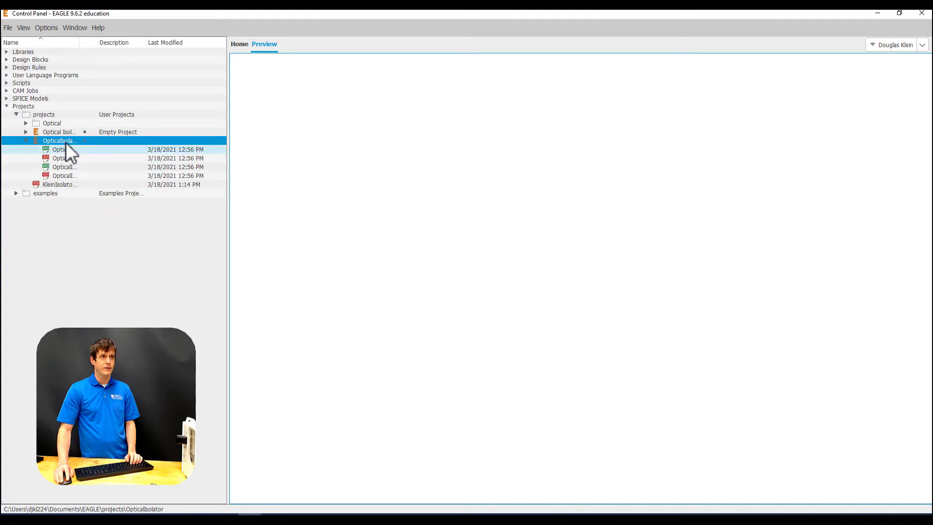
- Preview the schematic and the board layout of the existing OpticalIsolator project
left_click(70, 156)
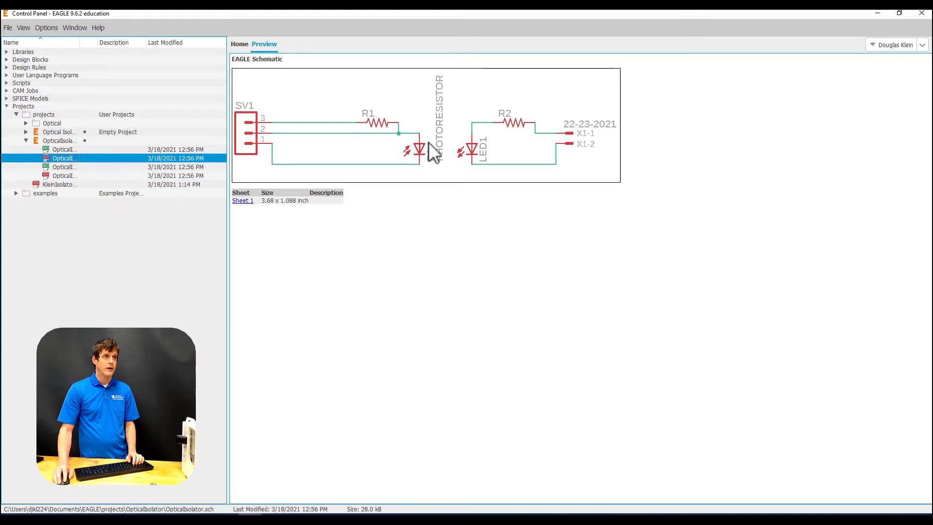
left_click(62, 149)
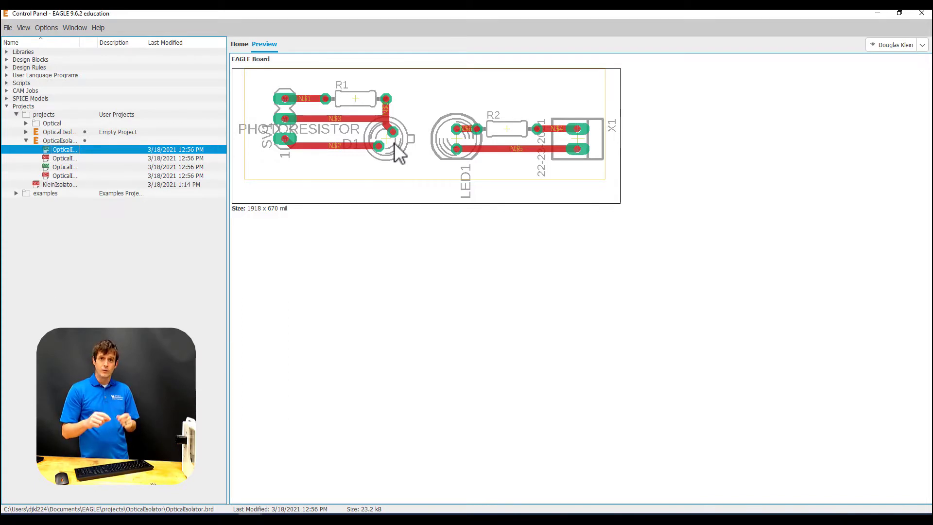
- Create a new project and name it with the designer's surname
left_click(8, 28)
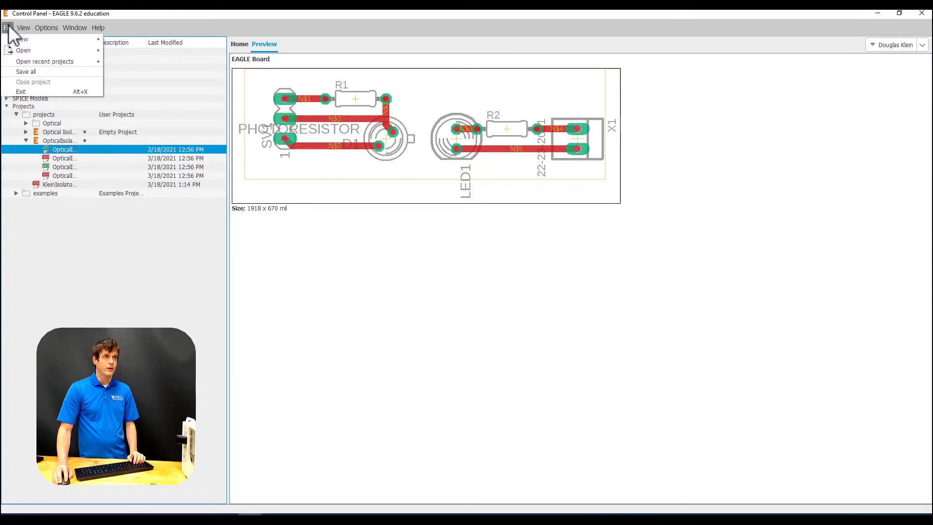
mouse_move(30, 39)
left_click(125, 41)
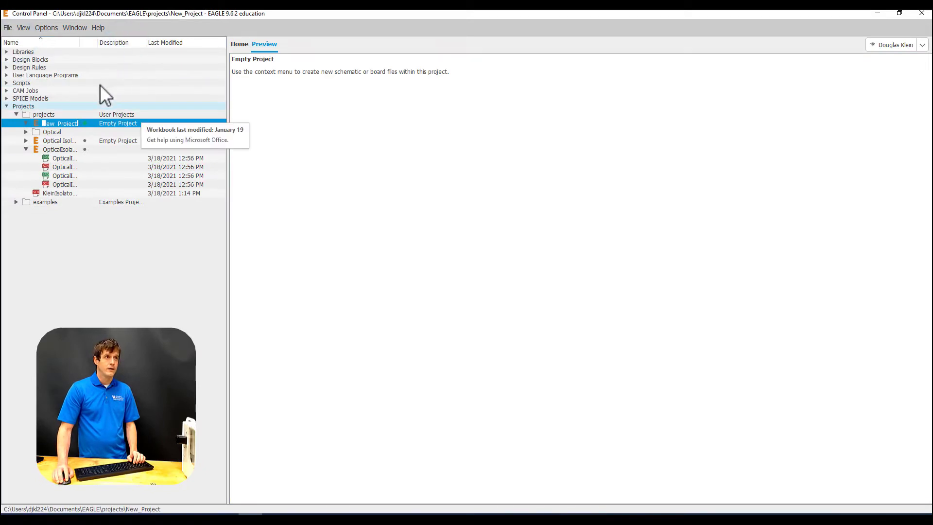
type("Klein")
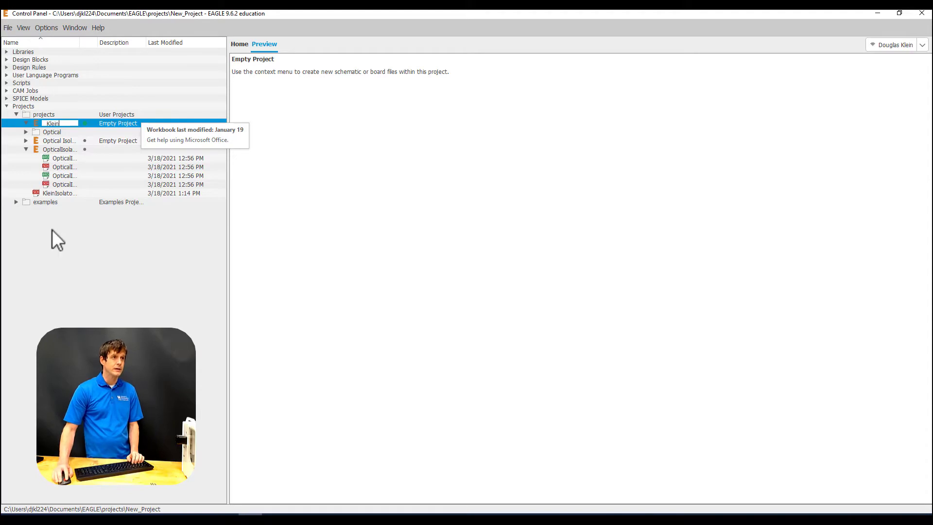
left_click(47, 259)
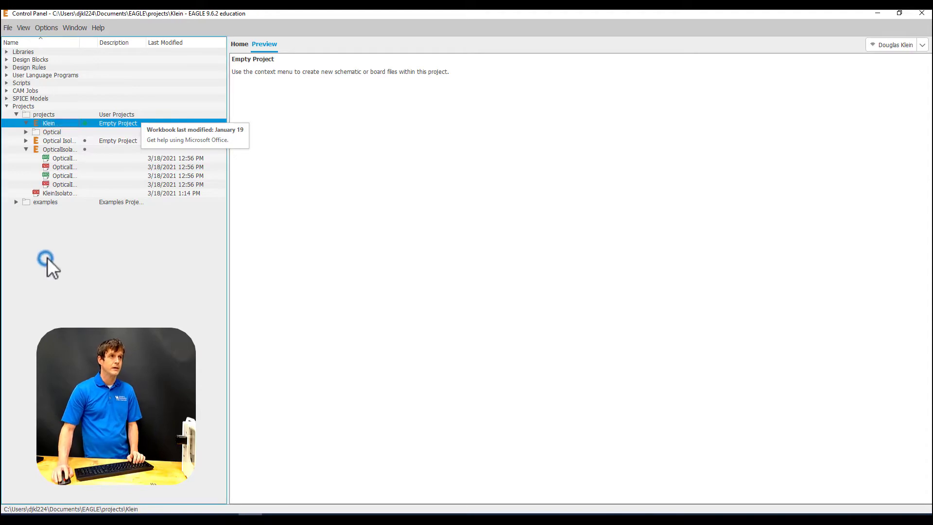
- Add a new schematic to the newly created project
right_click(62, 123)
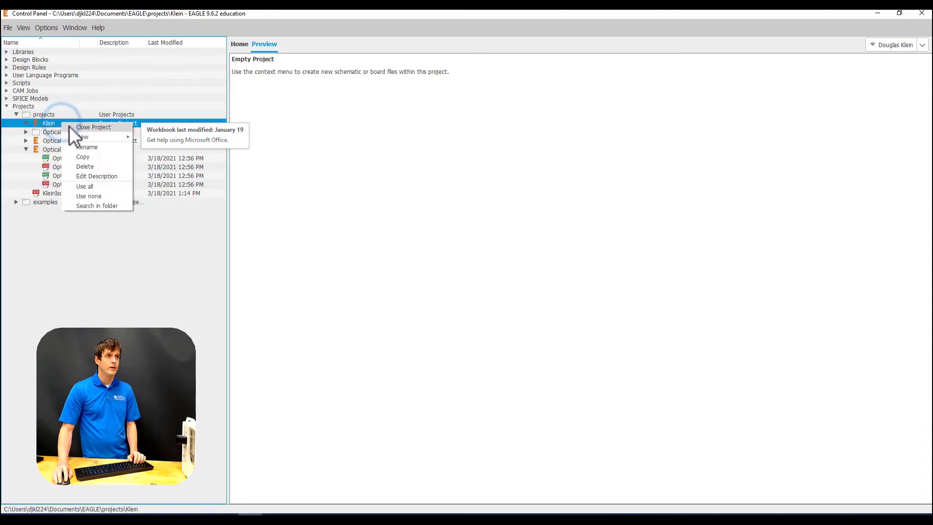
mouse_move(94, 139)
left_click(171, 137)
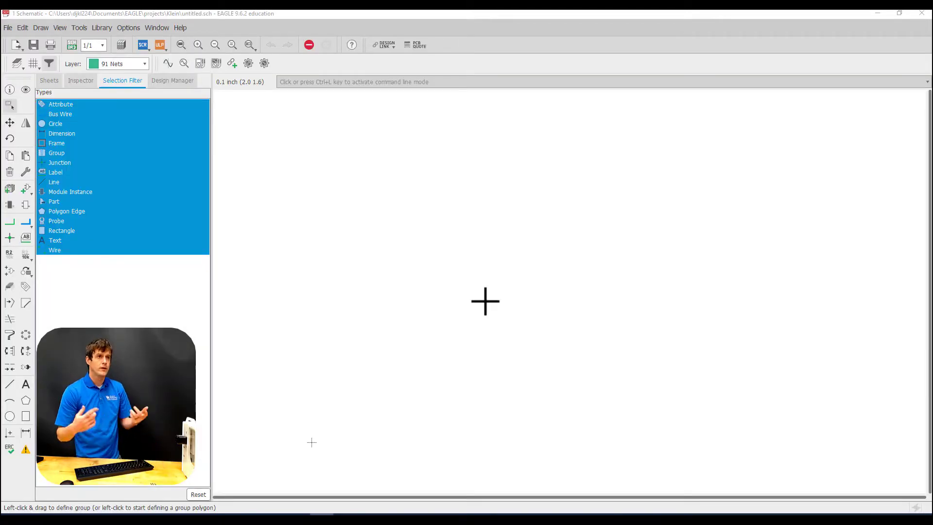
- Load Optical_Isolator_Library from the Downloads folder through the library manager's available libraries
left_click(99, 26)
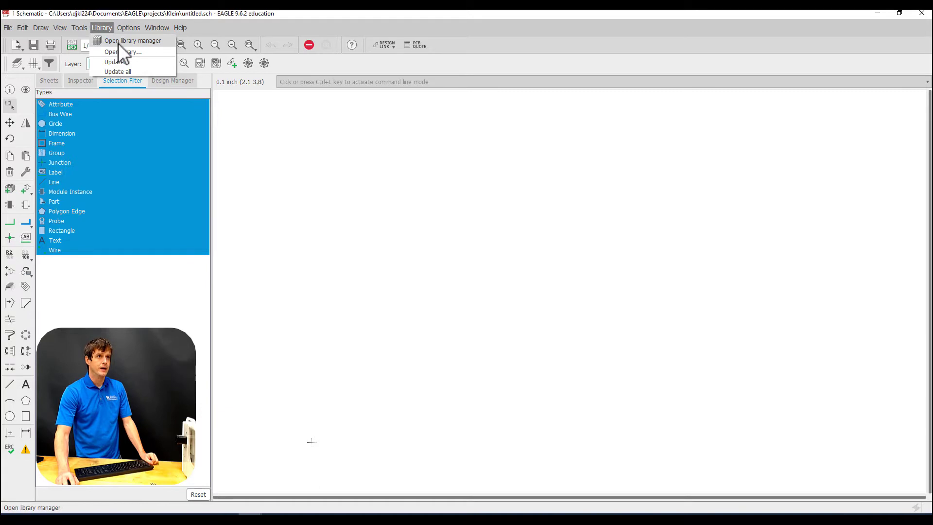
left_click(119, 42)
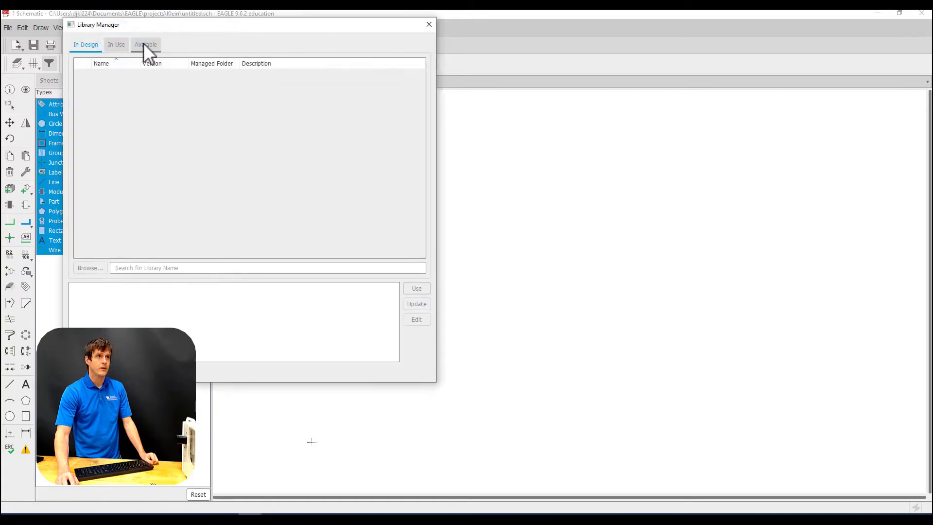
left_click(144, 44)
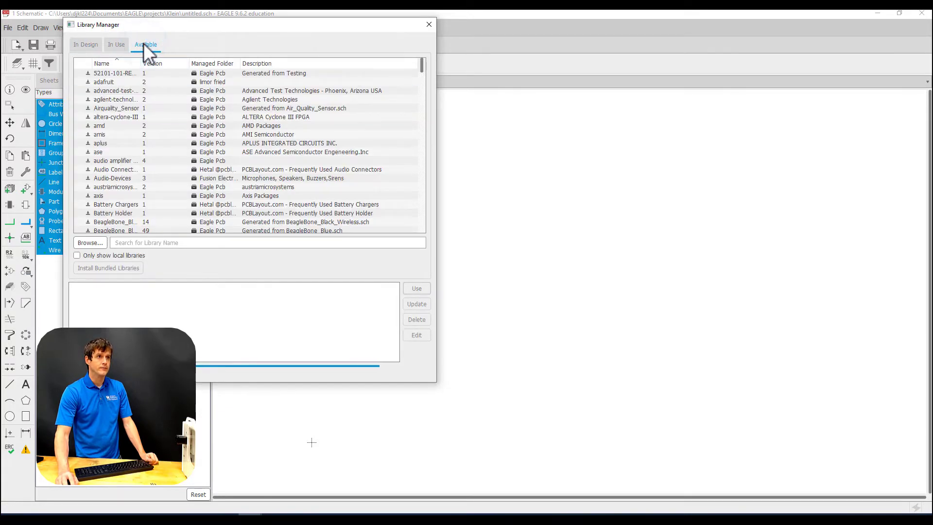
left_click(97, 243)
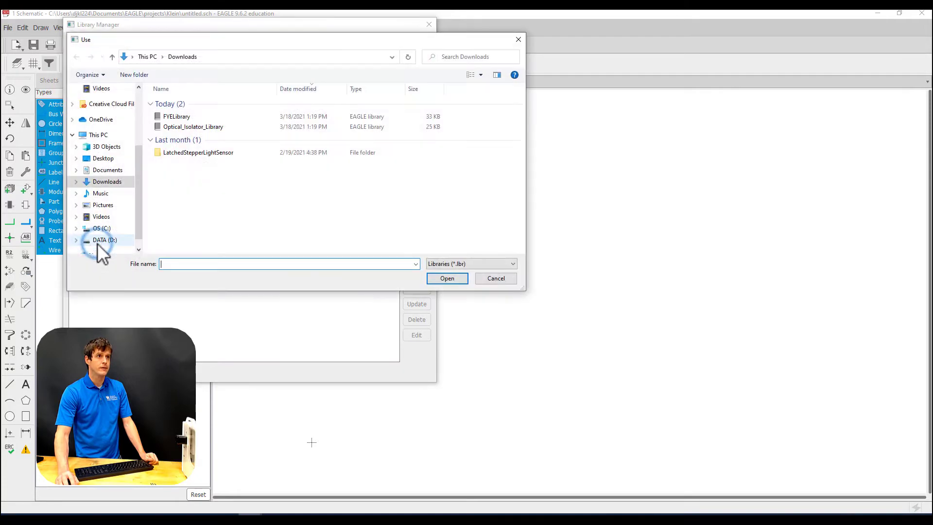
left_click(207, 130)
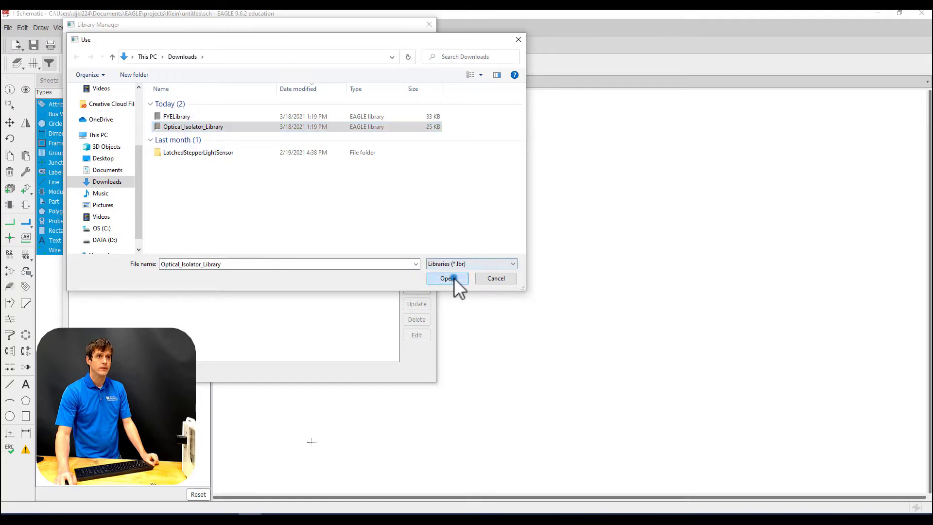
left_click(453, 278)
- Find the Optical_Isolator_Library entry among the available libraries and put it into use
scroll(139, 139, "down", 10)
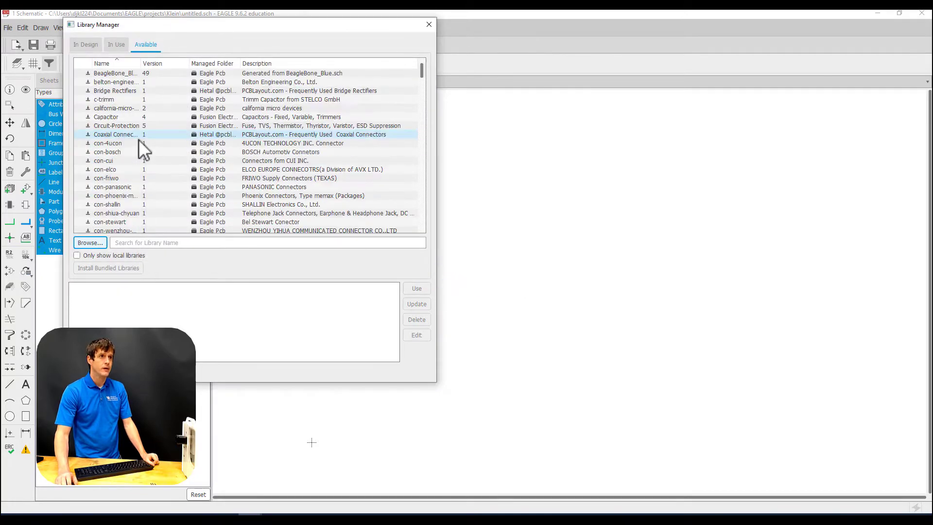
scroll(139, 139, "down", 15)
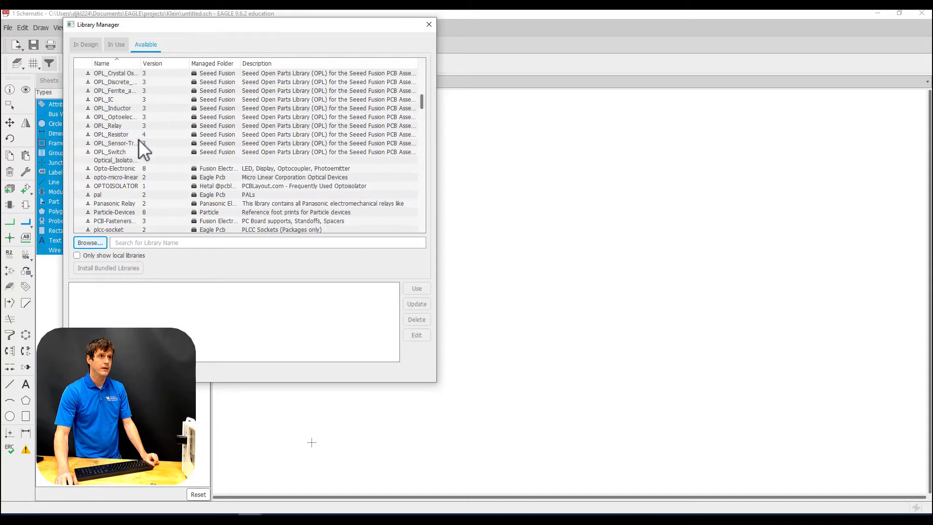
left_click(118, 157)
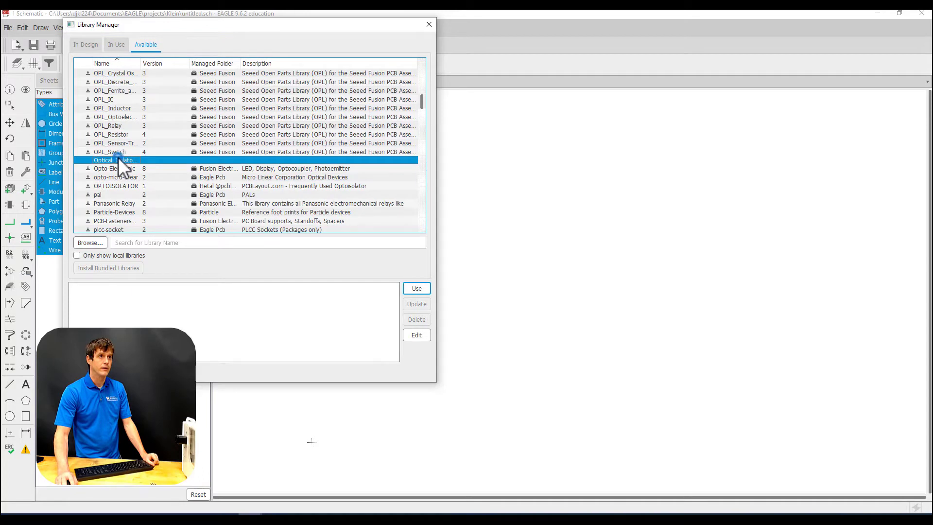
left_click(424, 290)
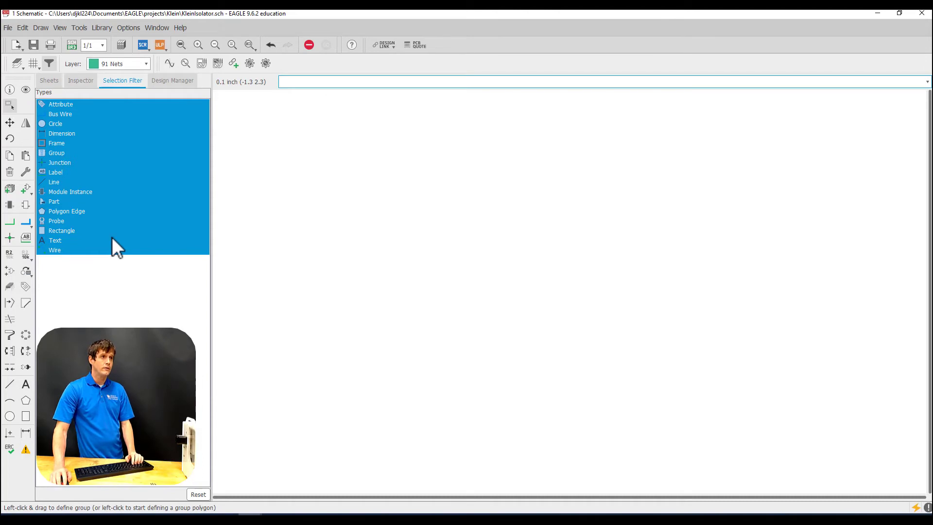
- Place one 3_PIN_CONNECTOR from the Optical_Isolator_Library in the schematic
left_click(27, 185)
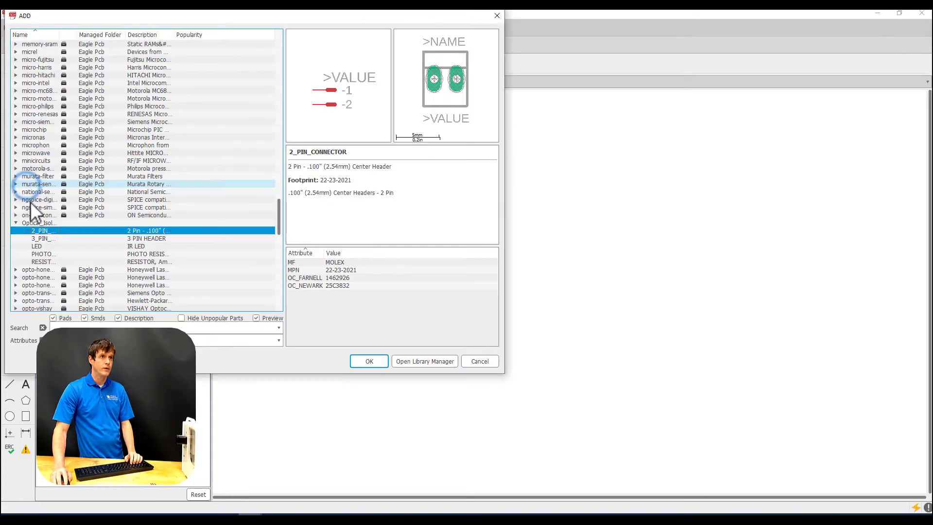
left_click(39, 238)
left_click(374, 362)
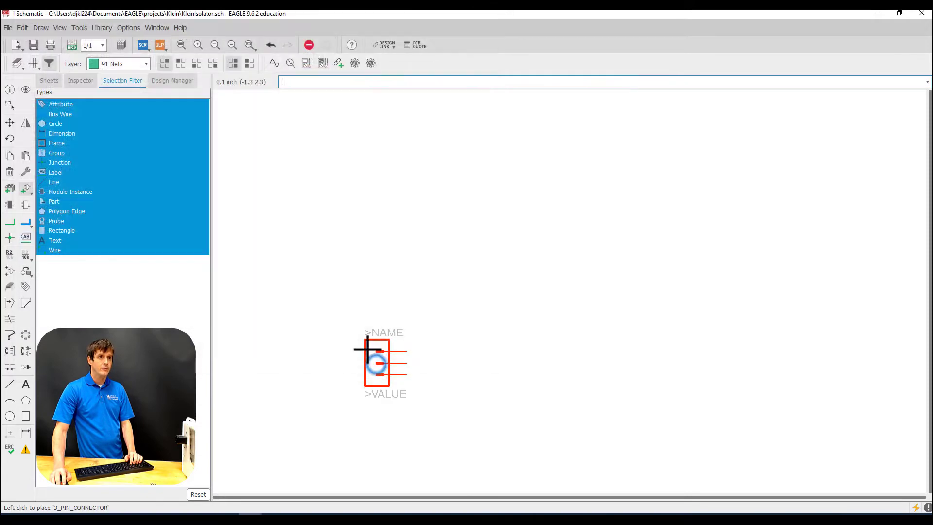
left_click(330, 283)
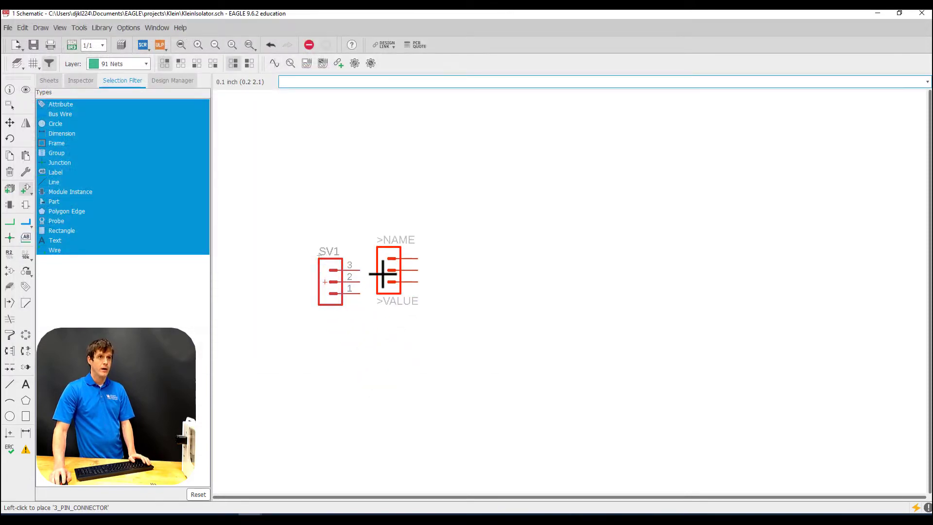
key("Escape")
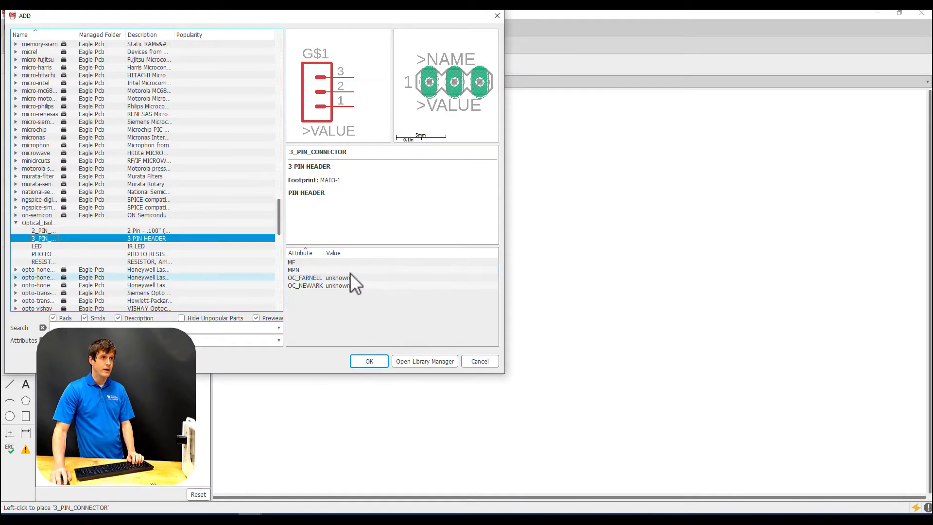
- Place one RESISTOR from the Optical_Isolator_Library just above and to the right of the three-pin connector
left_click(78, 261)
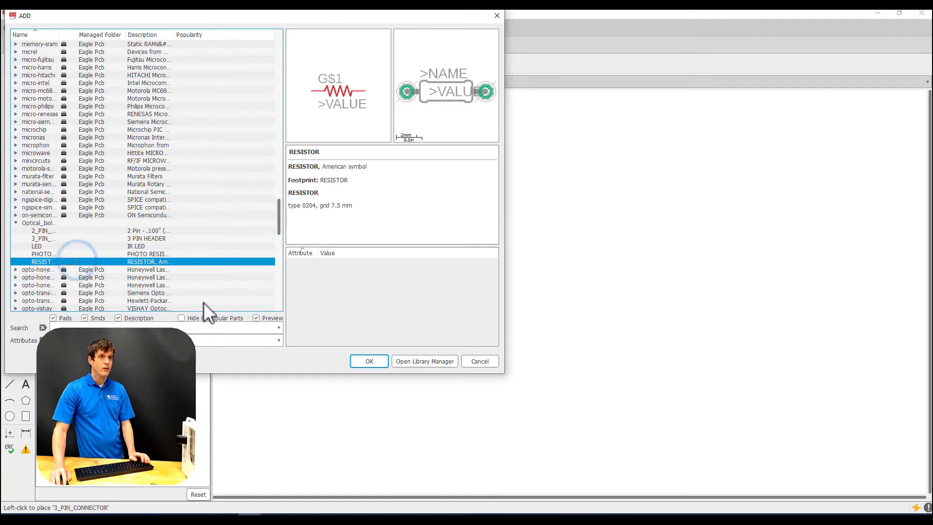
left_click(367, 359)
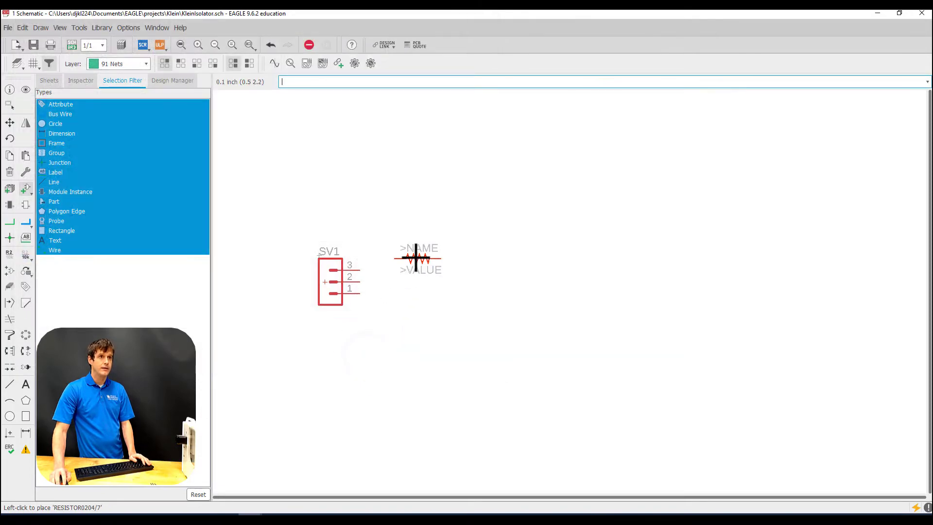
left_click(416, 258)
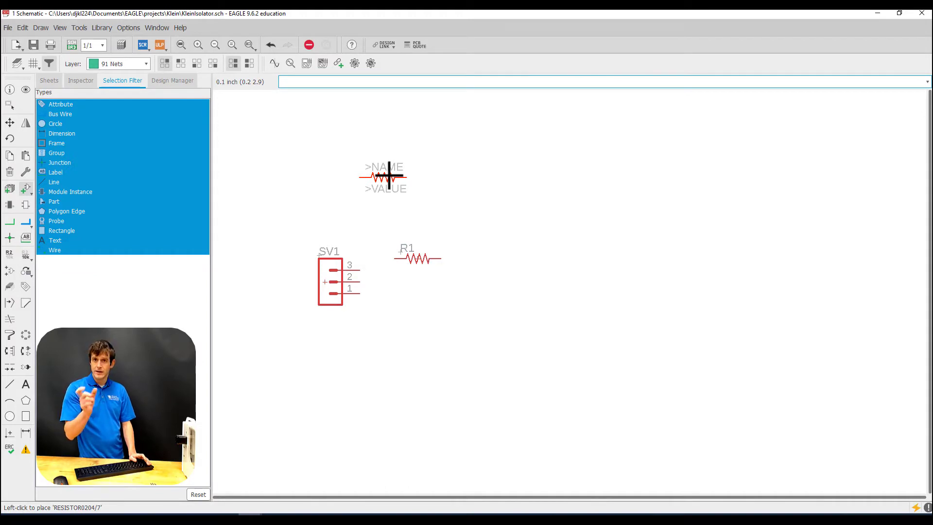
key("Escape")
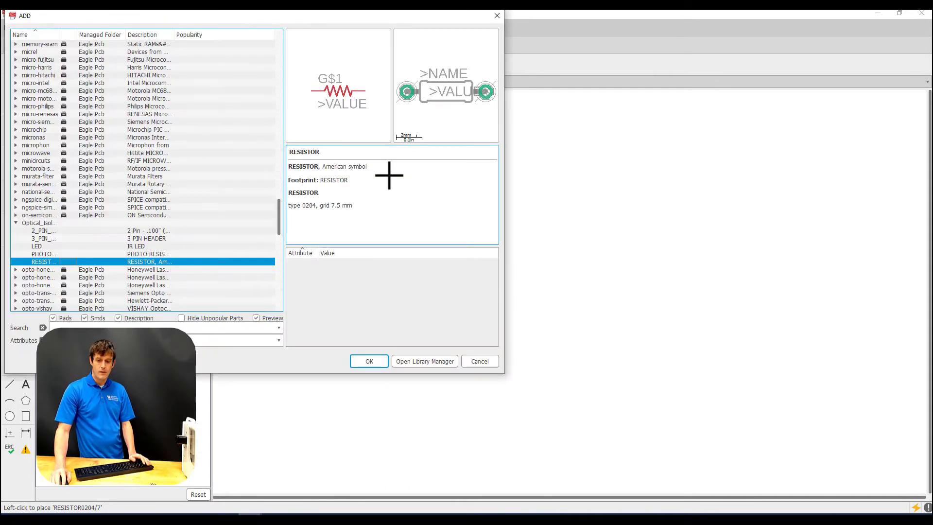
- Place one PHOTORESISTOR below and to the right of the resistor, then finish adding parts
left_click(43, 254)
left_click(384, 364)
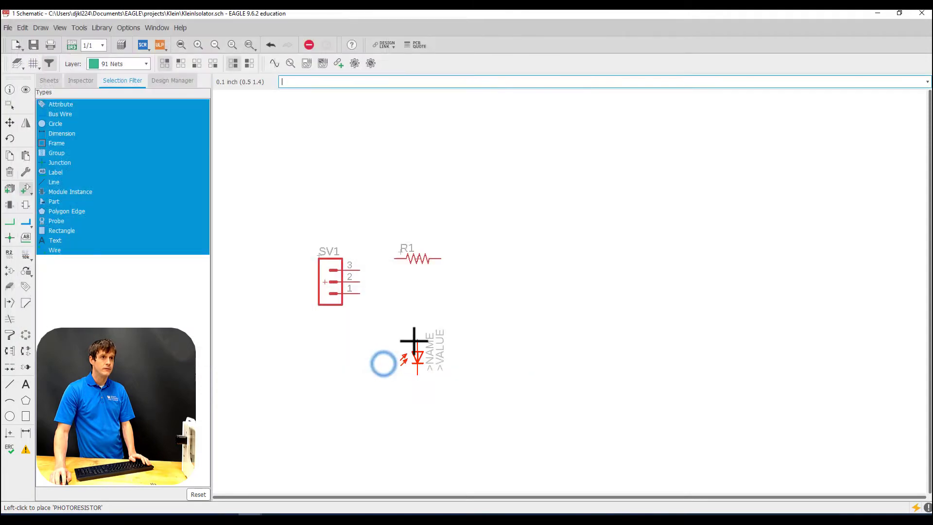
left_click(471, 299)
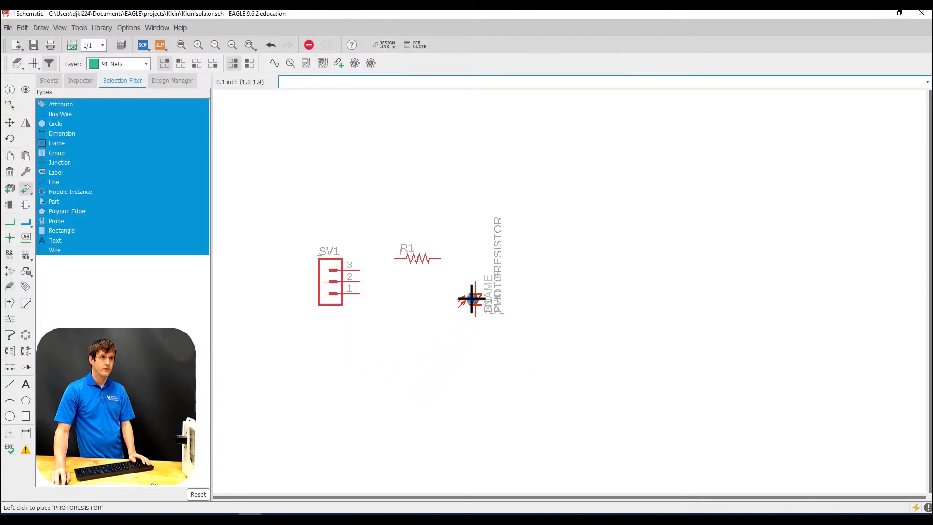
key("Escape")
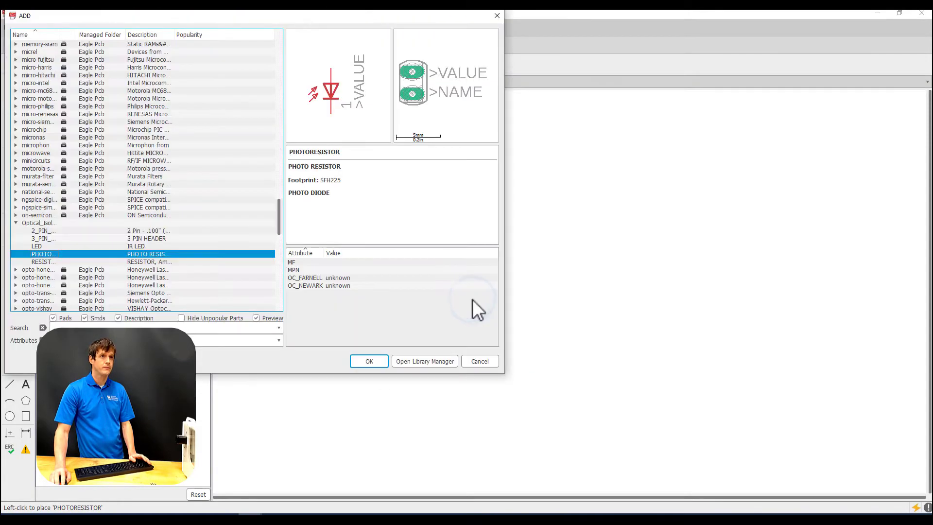
left_click(491, 361)
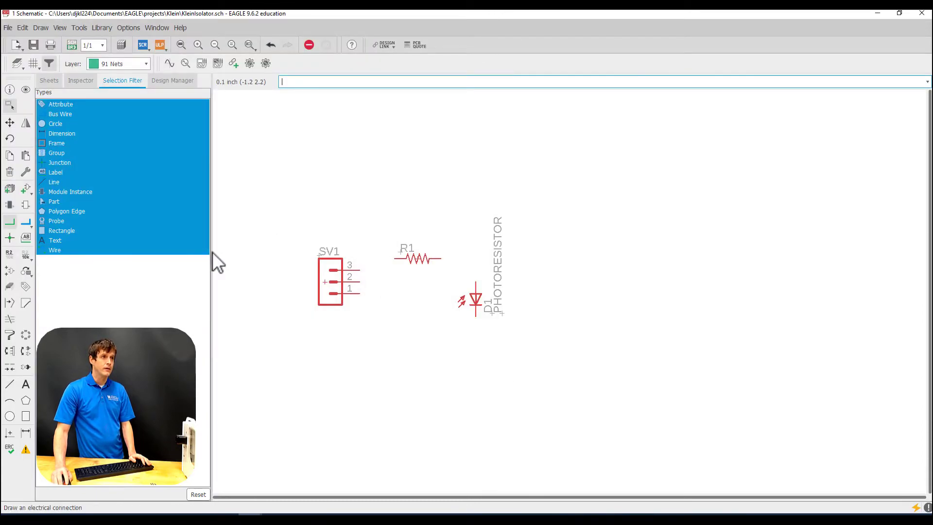
- Draw nets from connector pin 3 to the resistor's near end and from its far end to the photoresistor's upper terminal
left_click(11, 224)
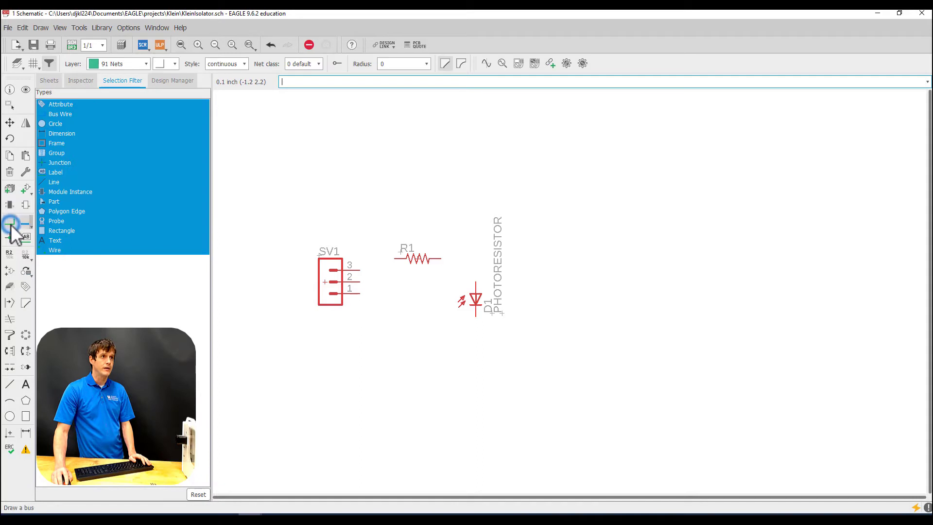
left_click(363, 271)
left_click(395, 258)
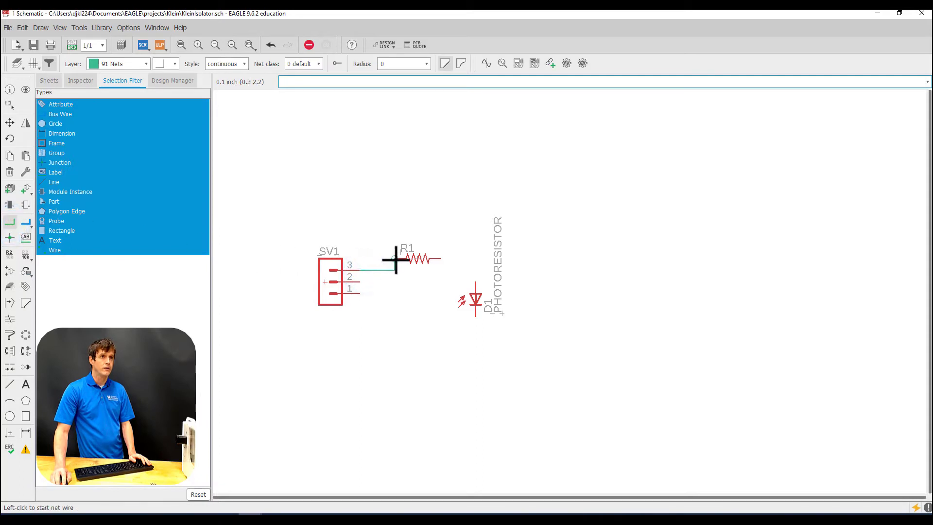
left_click(439, 260)
left_click(476, 282)
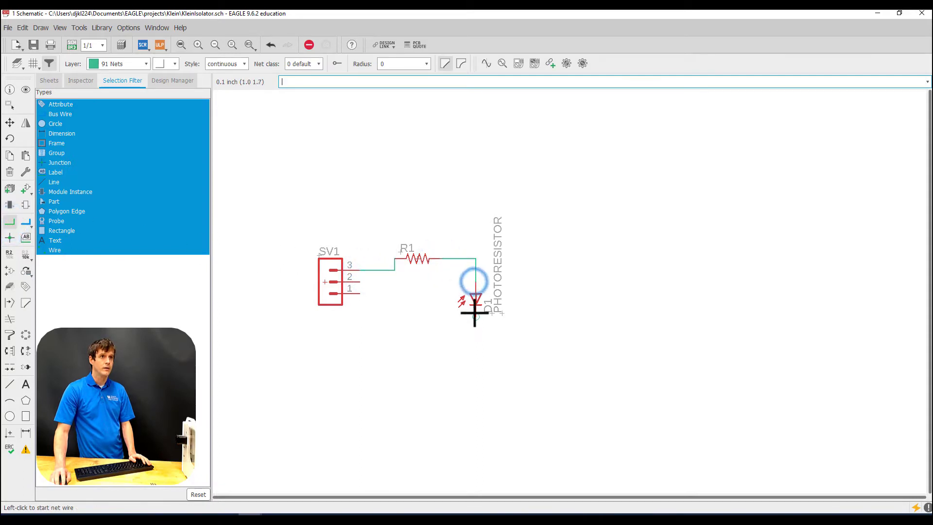
- Draw nets from the photoresistor's lower terminal to connector pin 1 and from pin 2 to the net joining the resistor and photoresistor
left_click(474, 313)
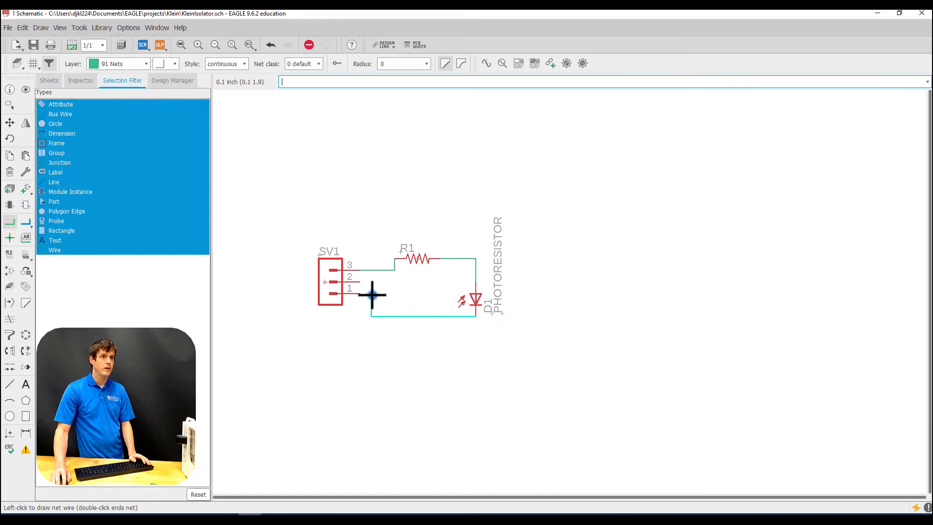
left_click(358, 294)
left_click(359, 277)
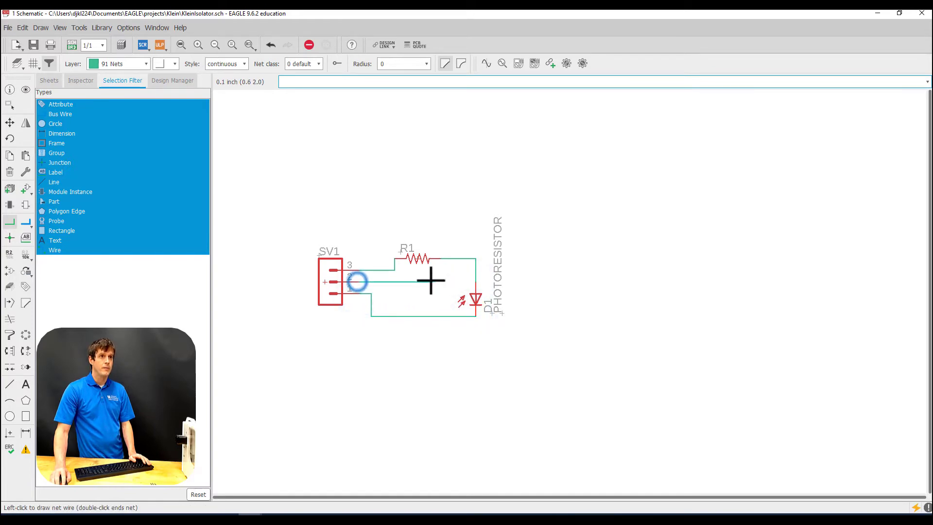
left_click(436, 281)
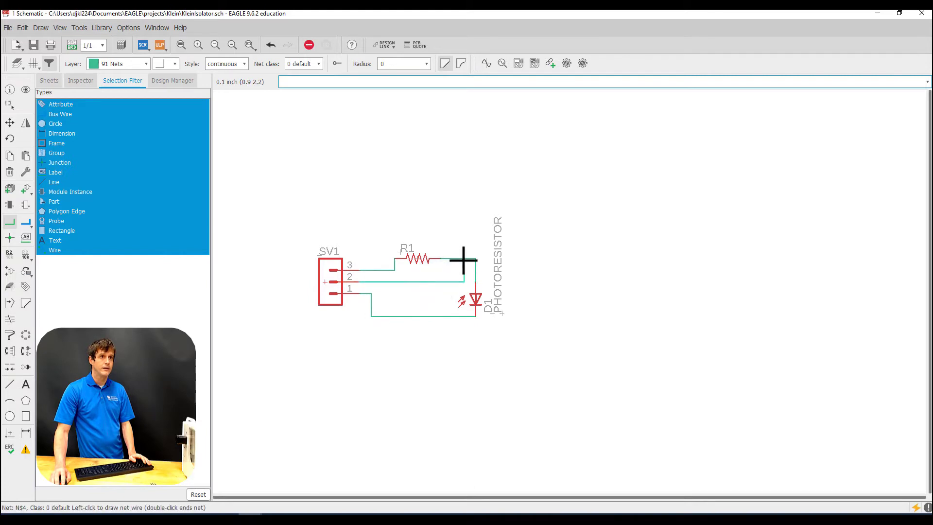
left_click(464, 260)
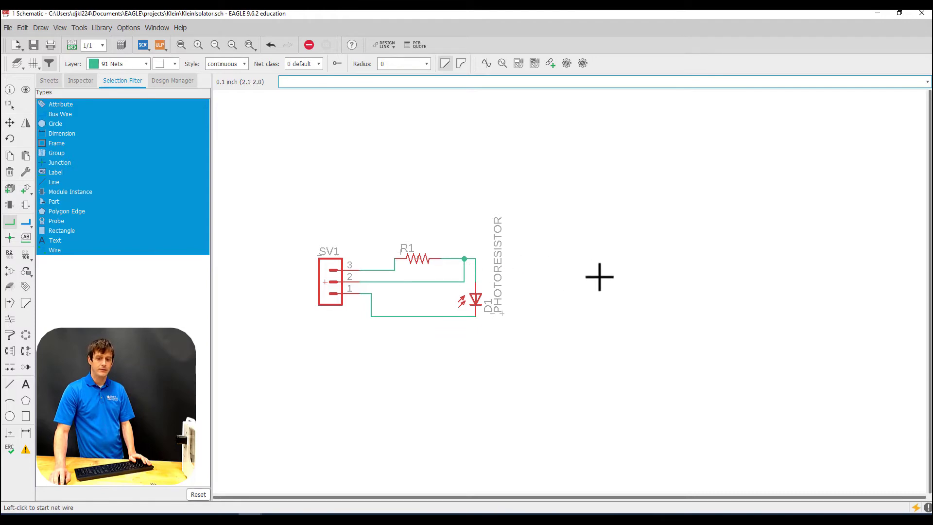
- Place an LED to the right of the photoresistor and a second RESISTOR above and to the right of the LED
left_click(25, 188)
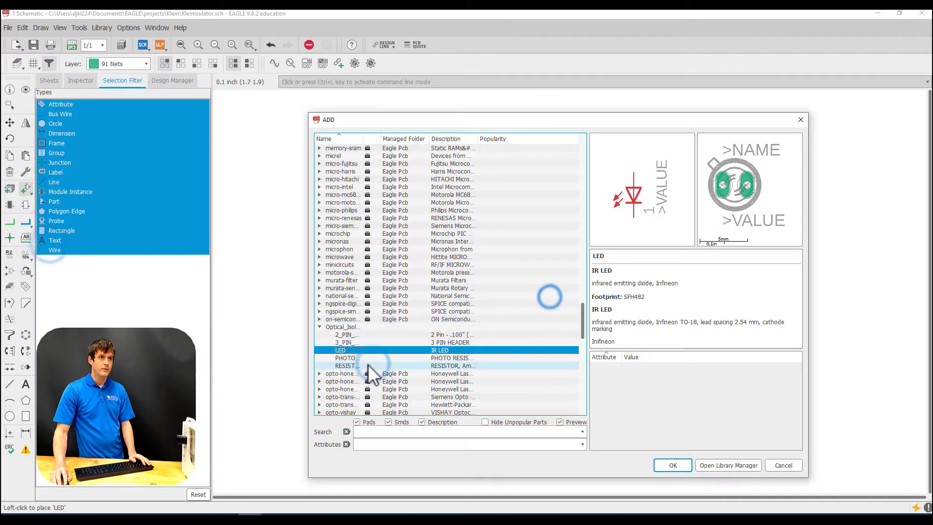
left_click(368, 365)
left_click(681, 465)
left_click(603, 259)
key("Escape")
- Place a 2_PIN_CONNECTOR from the Optical_Isolator_Library to the right of R2, then finish adding parts
left_click(377, 335)
left_click(683, 466)
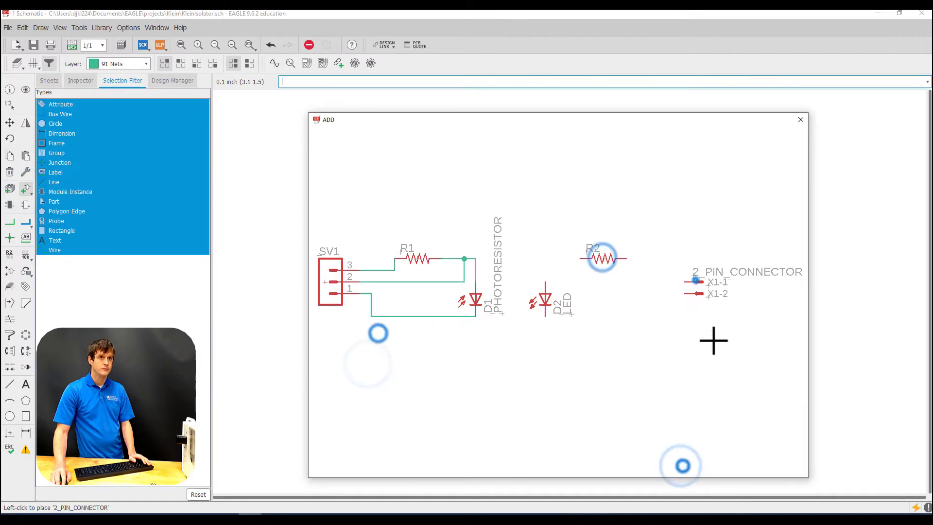
left_click(696, 281)
left_click(780, 468)
- Wire the LED circuit with nets from R2 to the LED's upper terminal and pin X1-1, and from the LED's lower terminal to X1-2
left_click(9, 222)
left_click(581, 259)
left_click(545, 282)
left_click(685, 282)
left_click(627, 259)
left_click(546, 316)
left_click(685, 294)
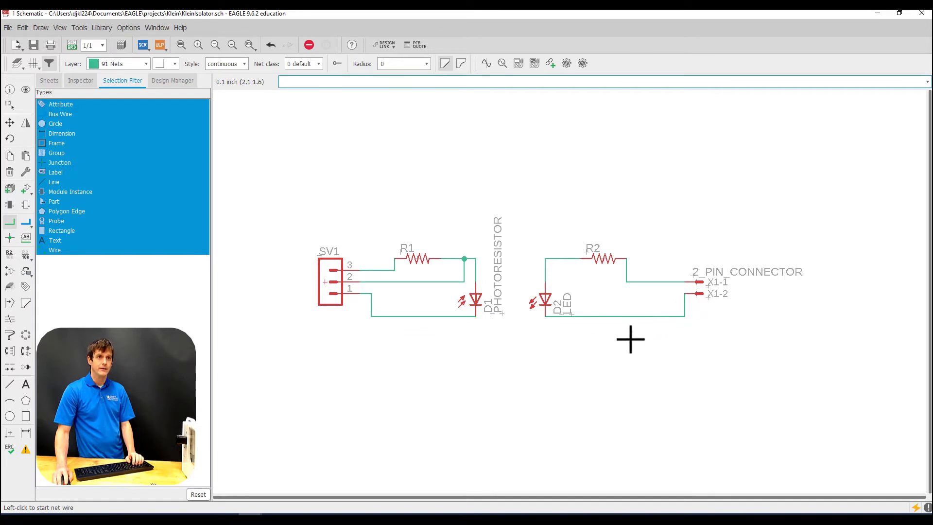
key("ctrl+g")
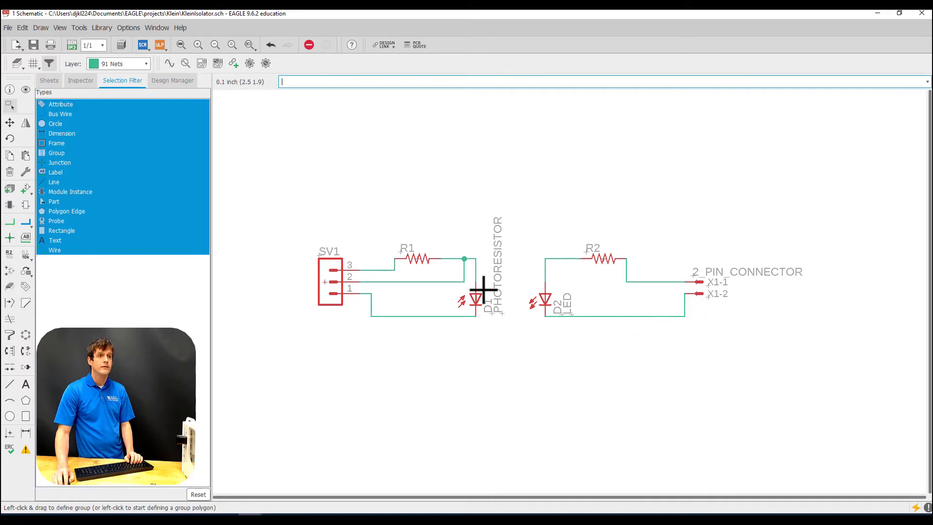
- Create the board layout from the finished schematic
left_click(72, 45)
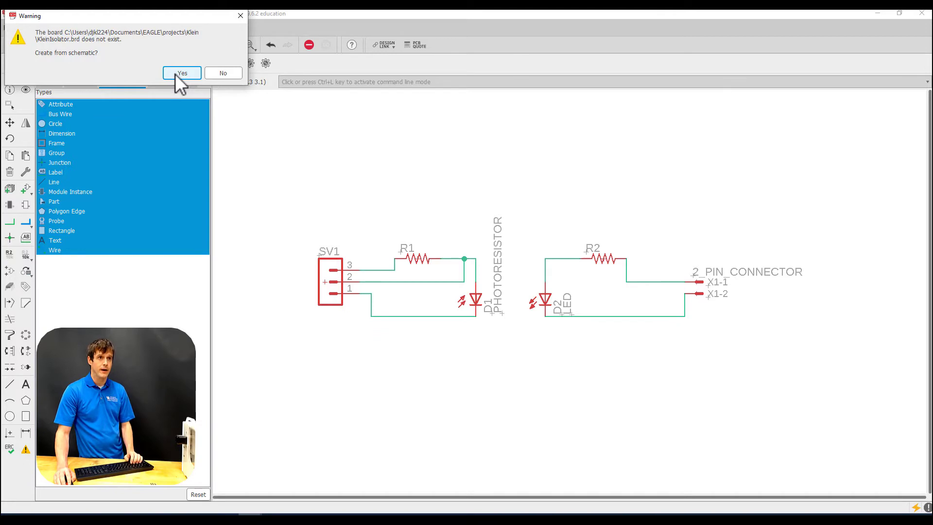
left_click(176, 75)
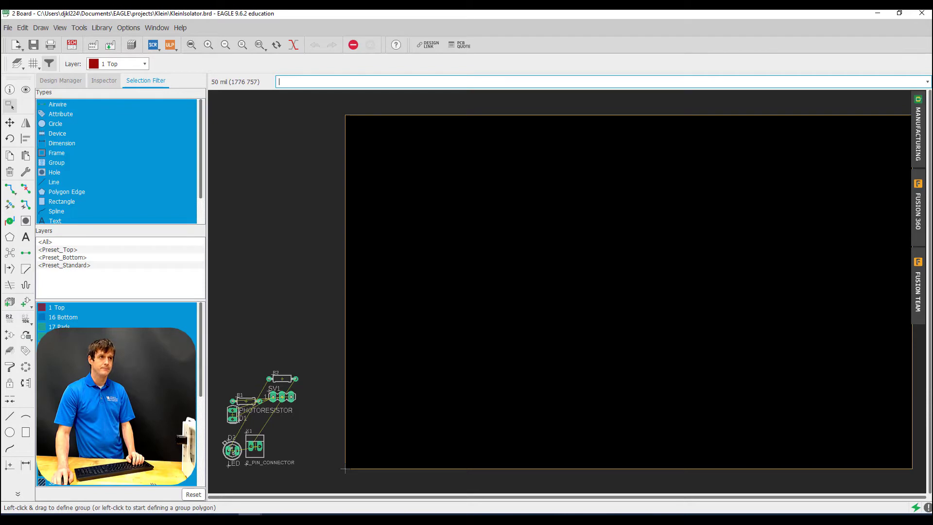
- Move the two-pin connector into the board's lower-left area, rotated so its two pads are stacked vertically
left_click(10, 122)
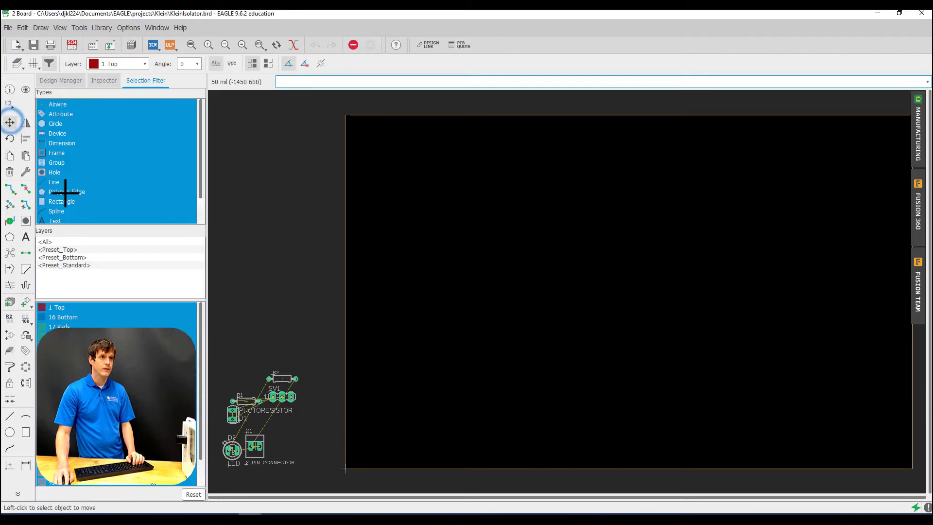
left_click(256, 446)
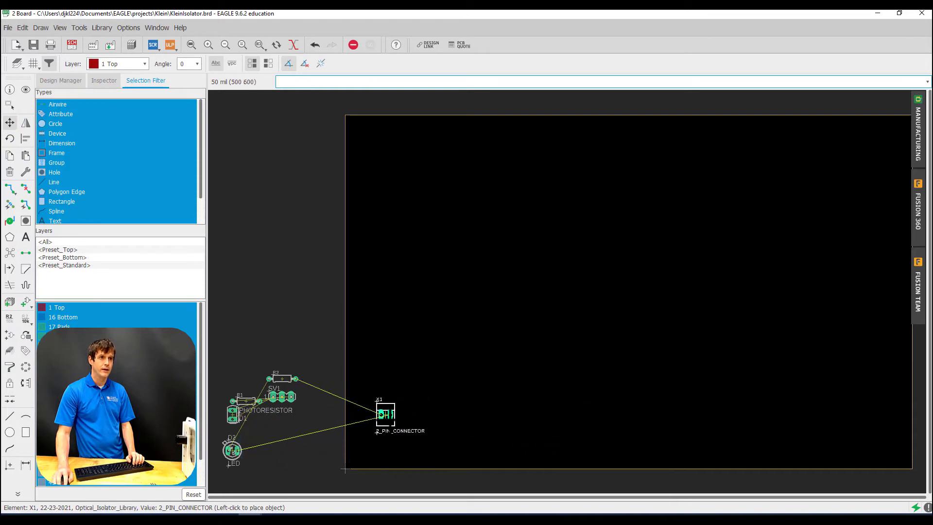
right_click(384, 425)
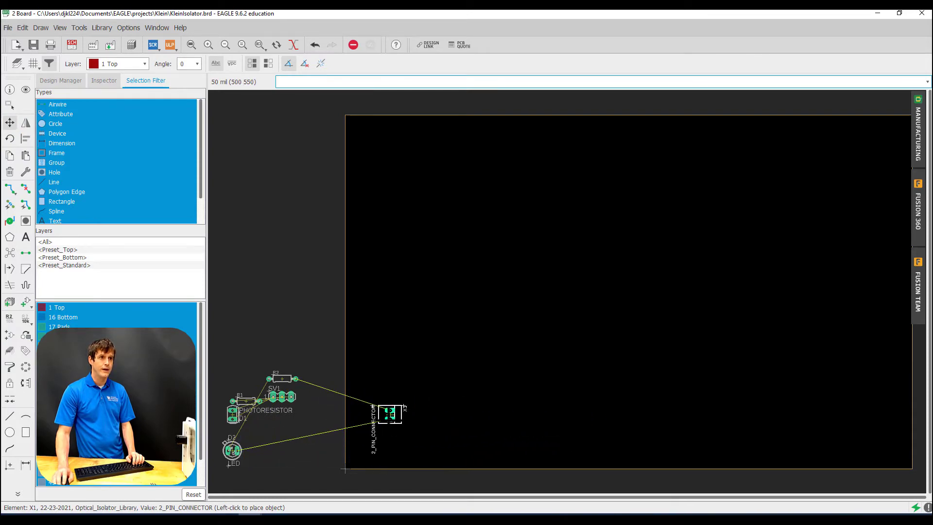
left_click(386, 423)
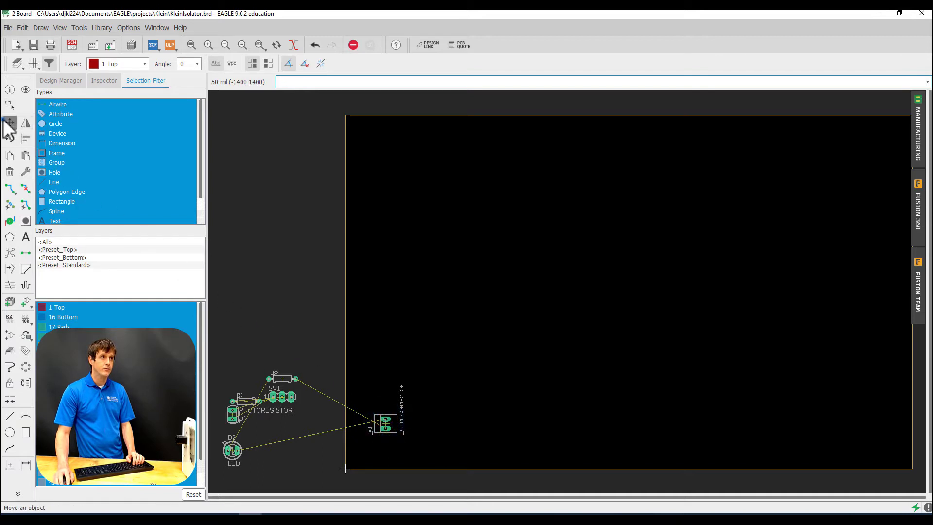
- Move R2 just right of the two-pin connector, and the LED, rotated with its pads stacked vertically, just right of R2
left_click(282, 378)
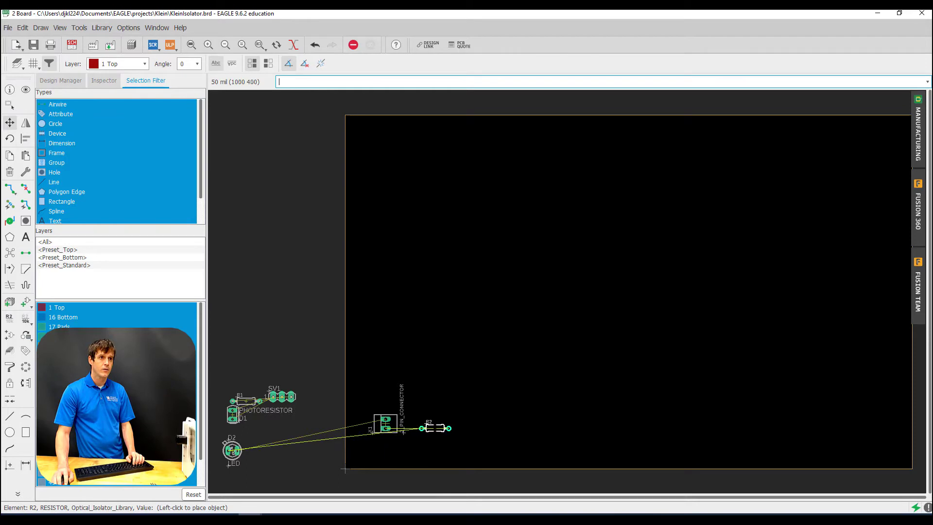
left_click(428, 426)
left_click(238, 453)
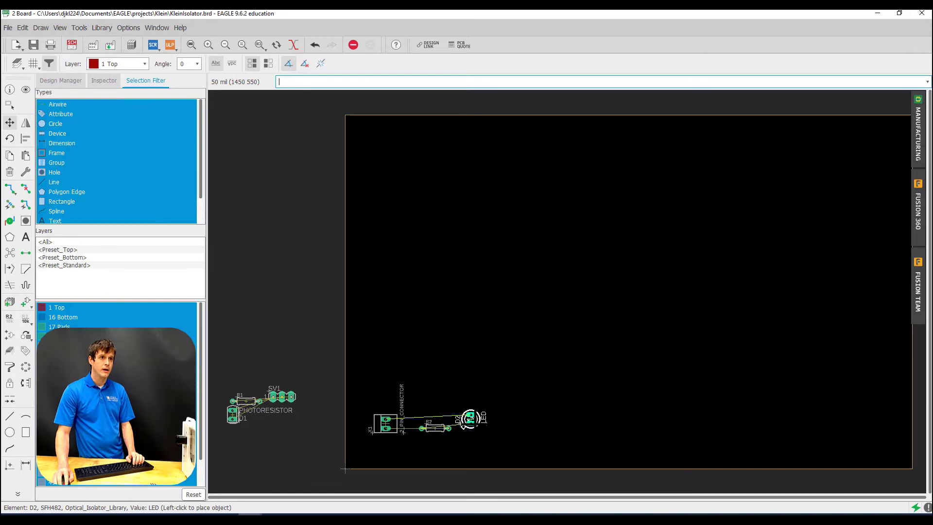
left_click(471, 419)
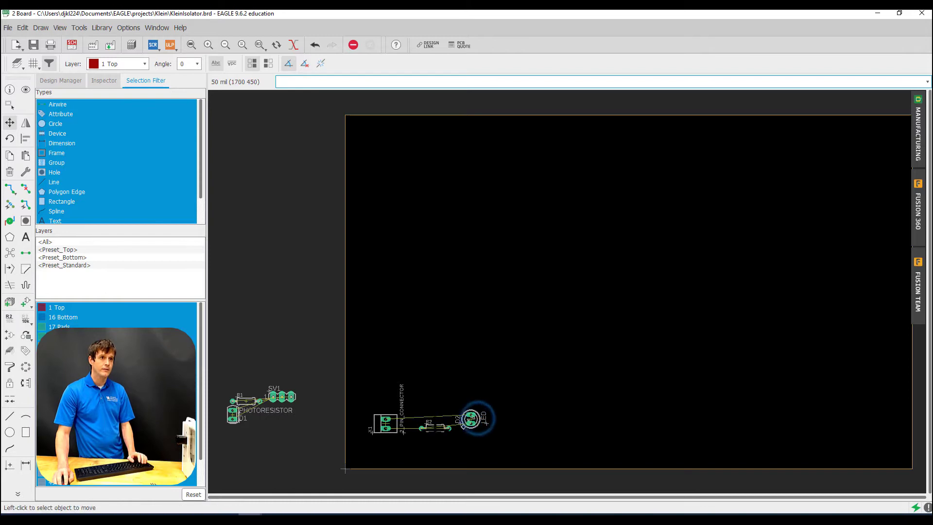
- Rotate R2 by 180 degrees, keeping it between the two-pin connector and the LED
left_click(435, 428)
right_click(434, 428)
right_click(435, 430)
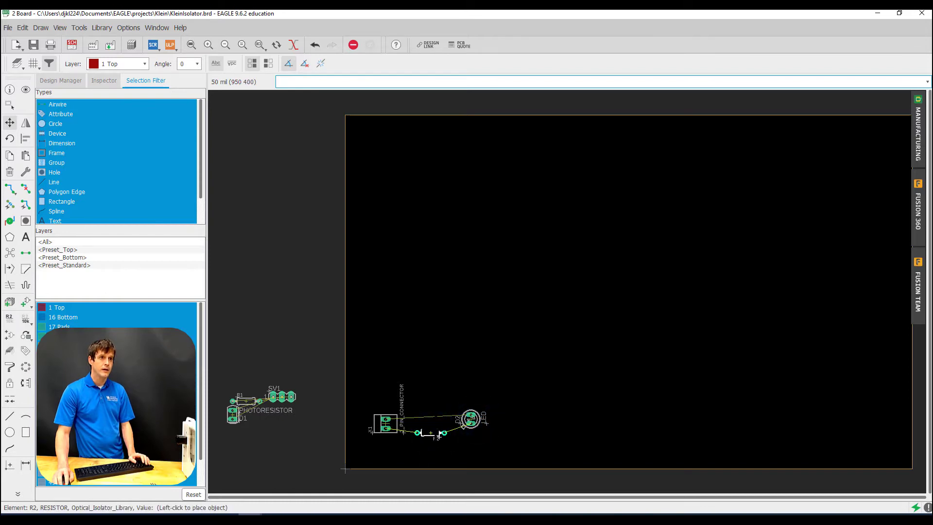
left_click(436, 429)
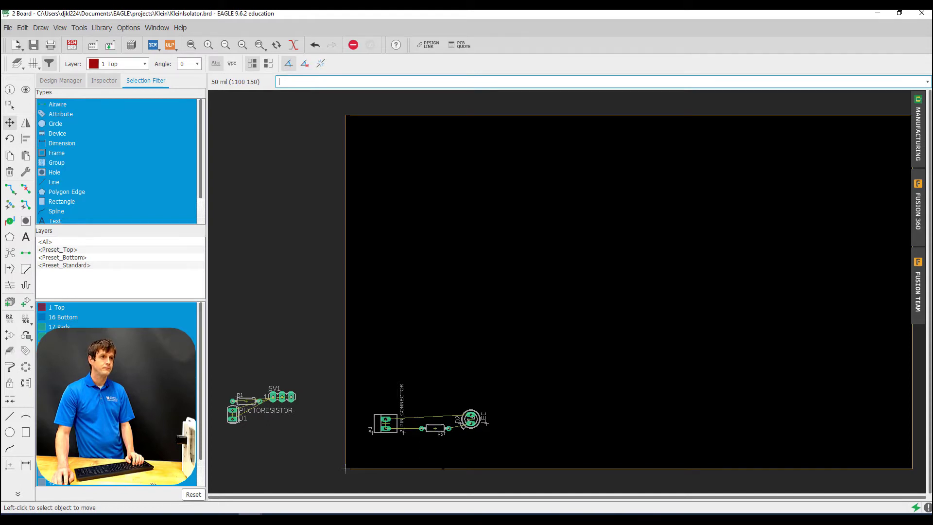
- Move the three-pin connector, rotated vertically, R1 and the photoresistor onto the board right of the LED, with the photoresistor nearest the LED
left_click(283, 397)
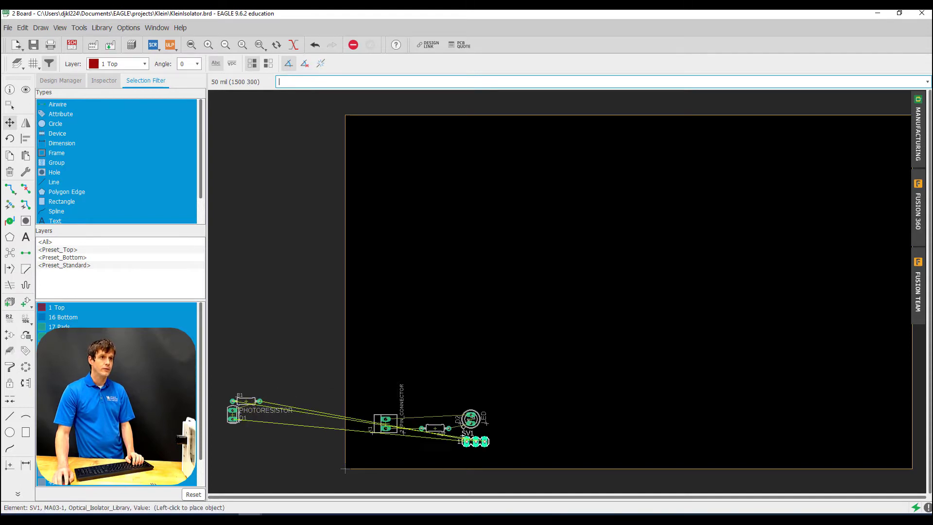
left_click(637, 428)
left_click(246, 402)
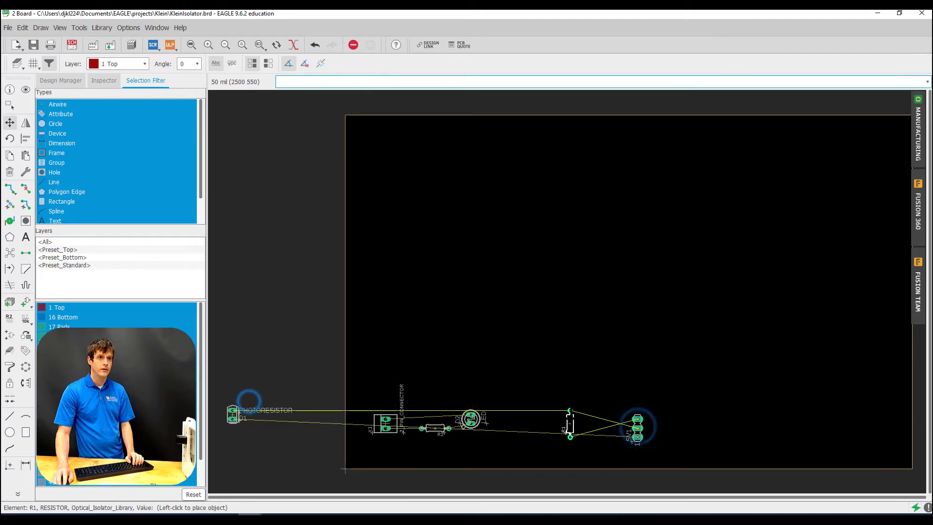
left_click(572, 419)
left_click(233, 414)
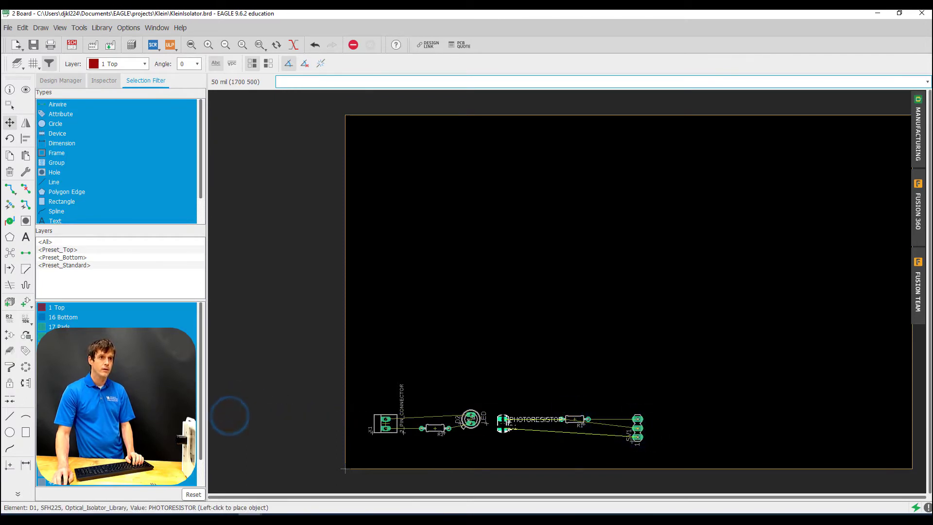
left_click(511, 427)
- Shift the two-pin connector, R2 and the LED closer together toward the board's lower-left corner
left_click(387, 423)
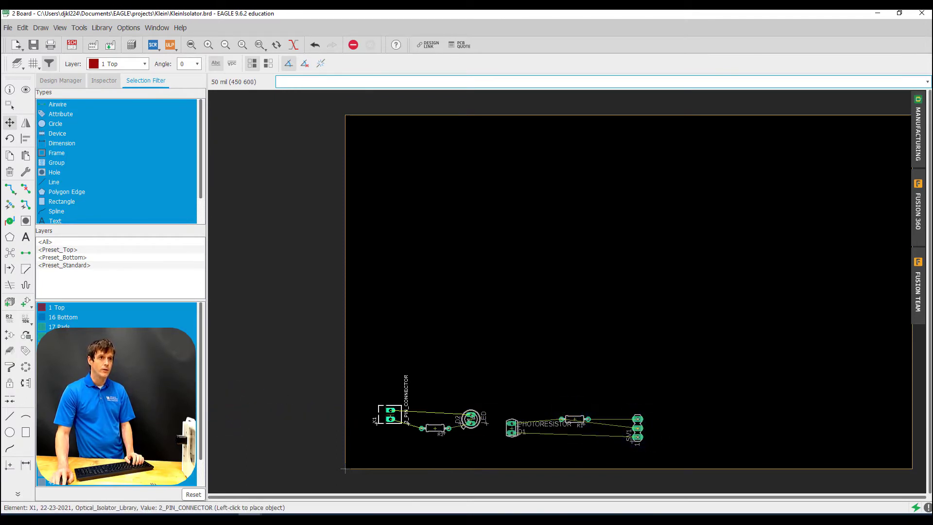
left_click(371, 441)
left_click(434, 428)
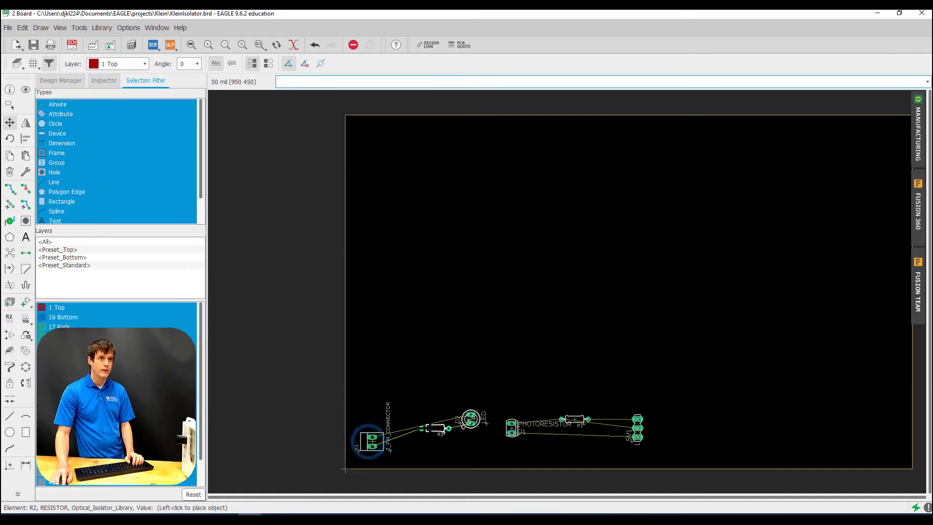
left_click(406, 446)
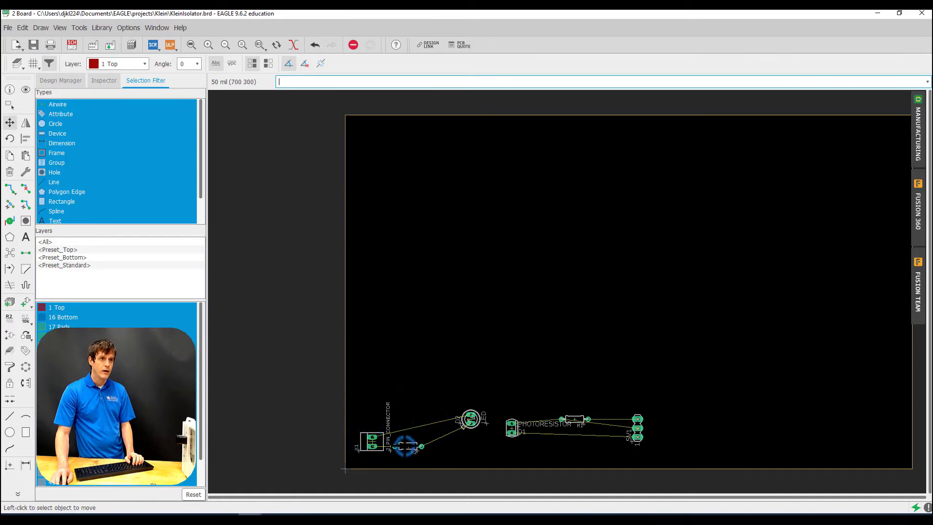
left_click(473, 419)
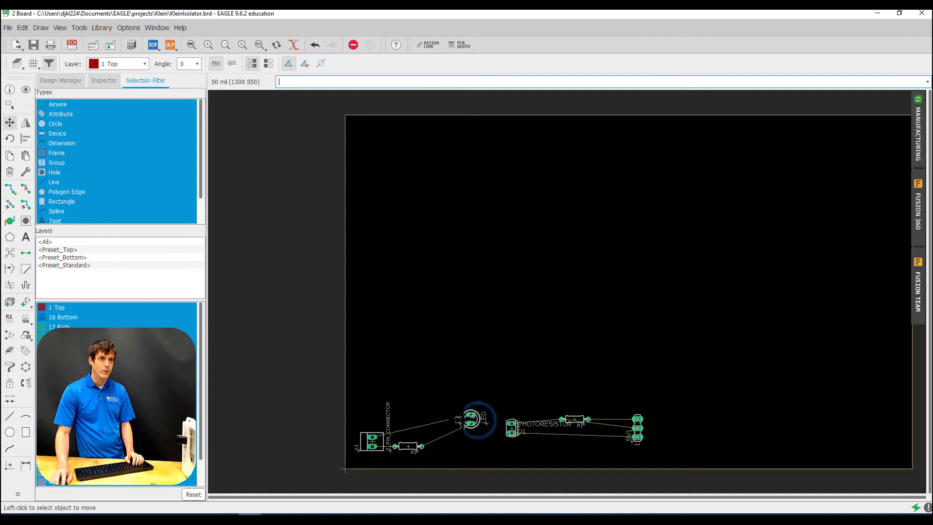
left_click(444, 436)
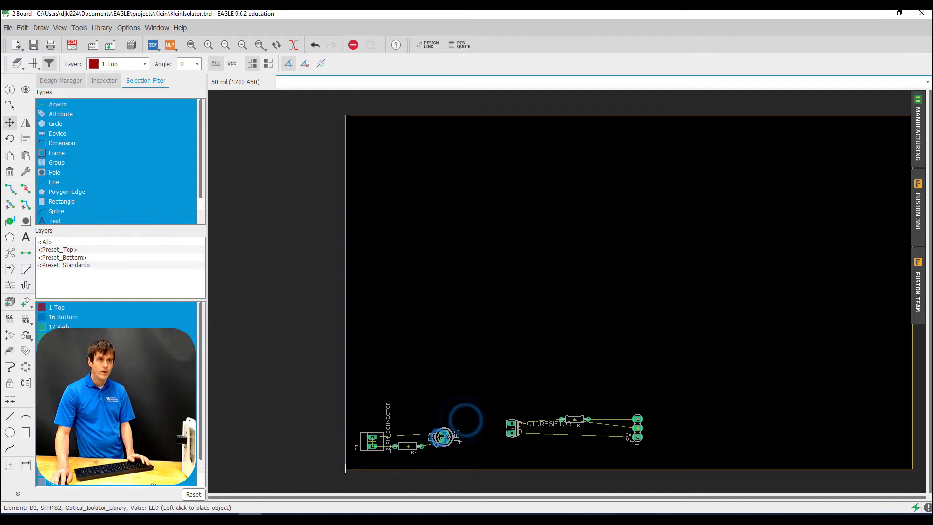
- Move the photoresistor beside the LED, and bring R1 and the three-pin connector in close to its right
left_click(508, 427)
left_click(470, 437)
left_click(570, 418)
left_click(503, 428)
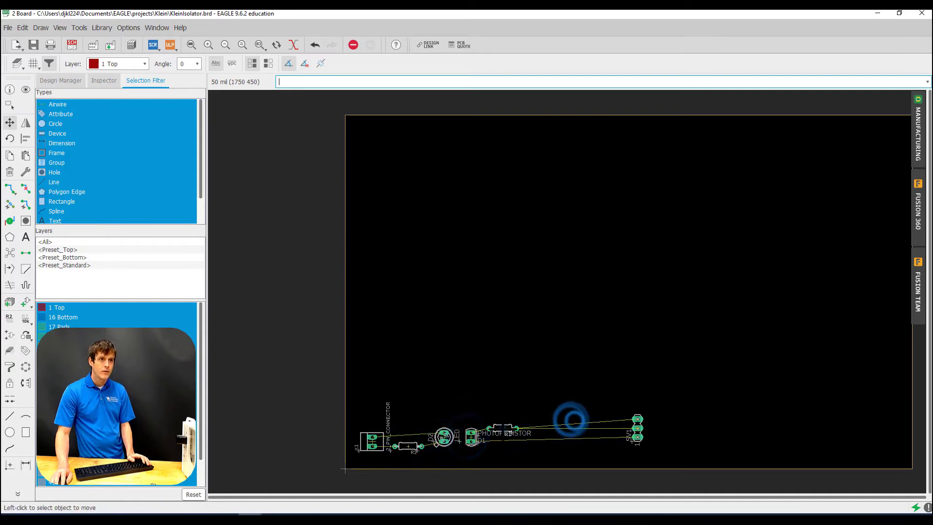
left_click(637, 427)
left_click(538, 437)
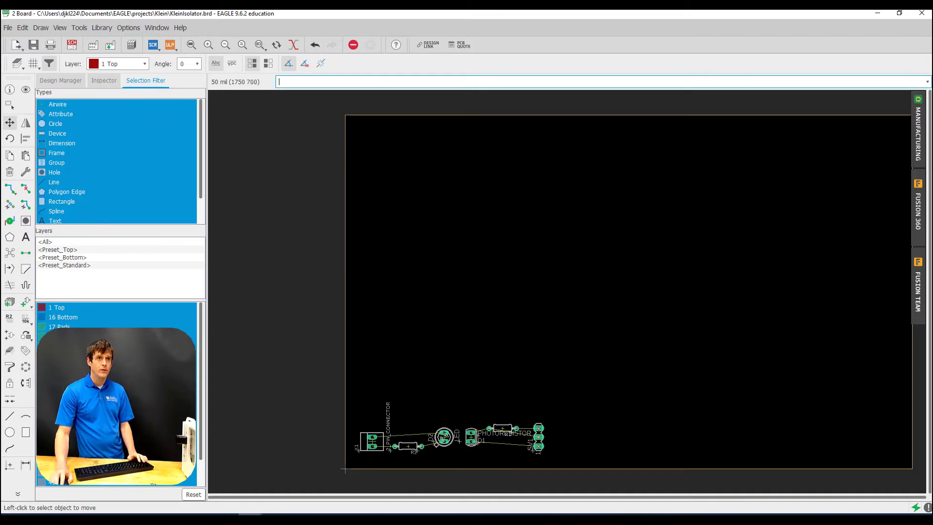
- Shrink the board outline to a rectangle of about 2400 by 600 mil that closely surrounds all the parts
scroll(294, 354, "down", 3)
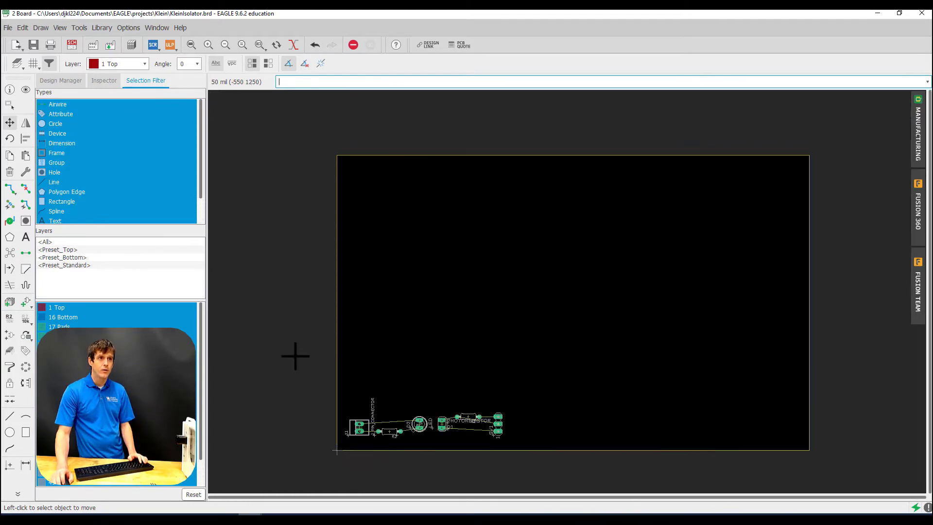
scroll(297, 354, "up", 1)
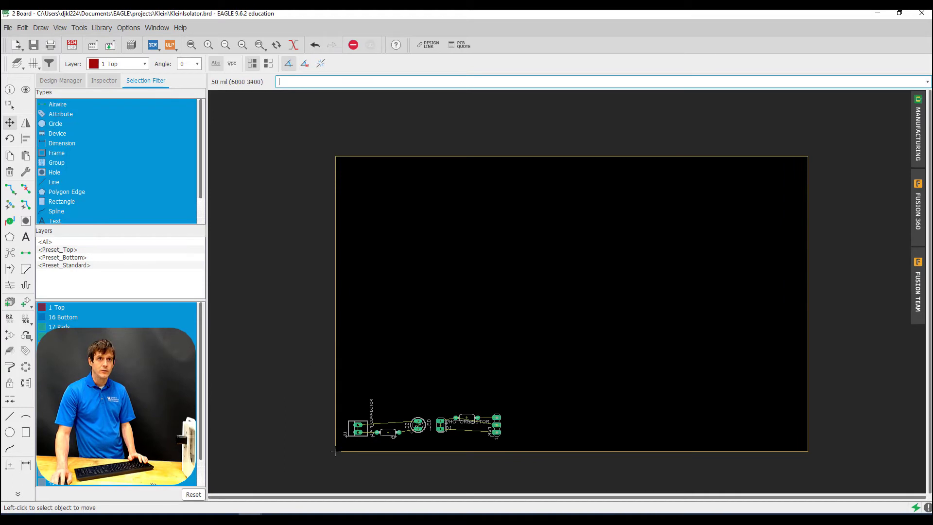
left_click(808, 157)
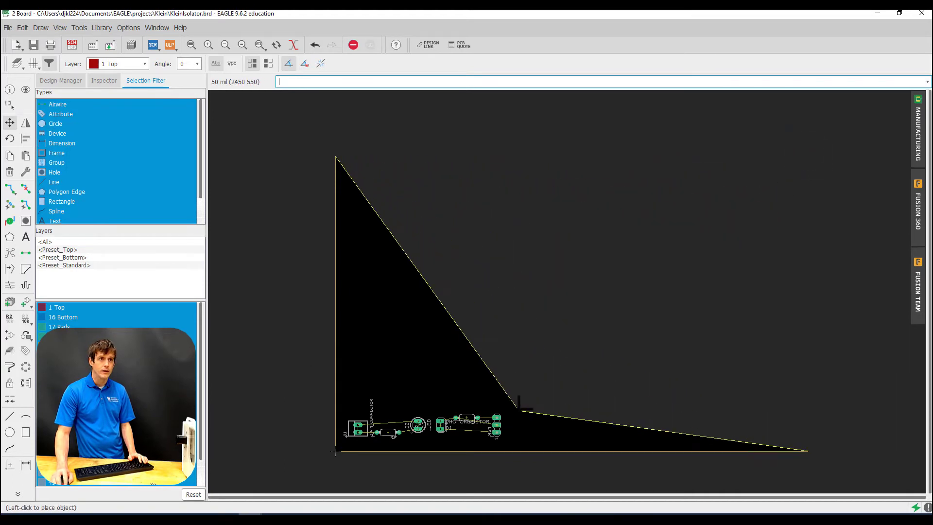
left_click(515, 405)
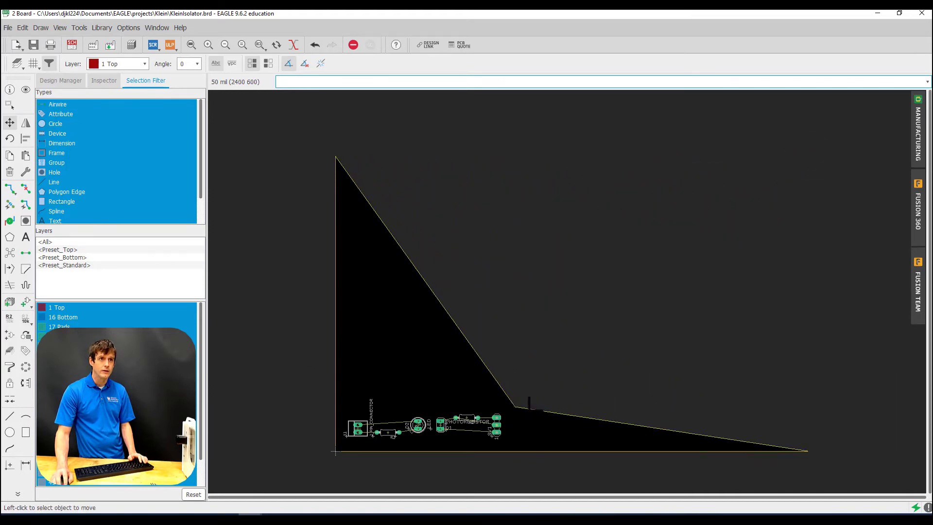
left_click(808, 450)
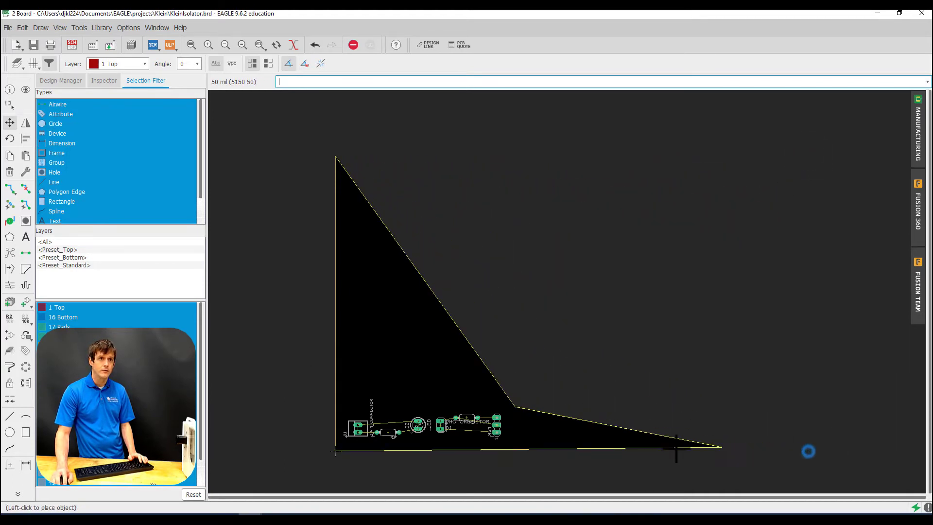
left_click(516, 452)
left_click(336, 157)
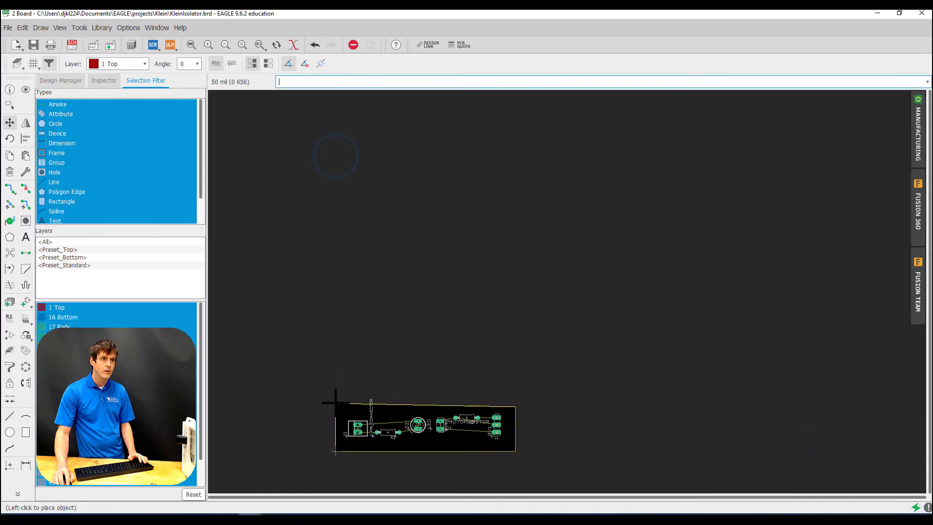
left_click(335, 403)
key("alt+F2")
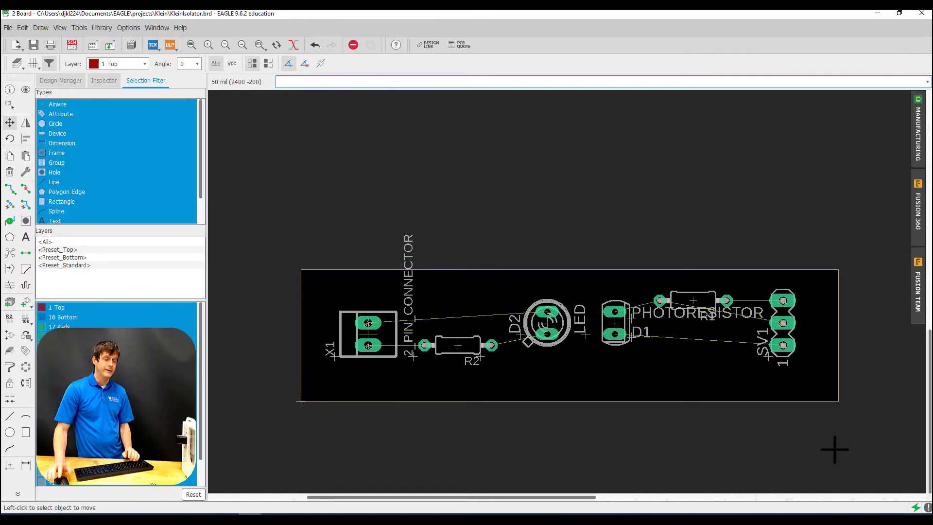
- Route top-layer traces of width 20 from the two-pin connector to the LED, on to R2 and back to the connector
left_click(10, 189)
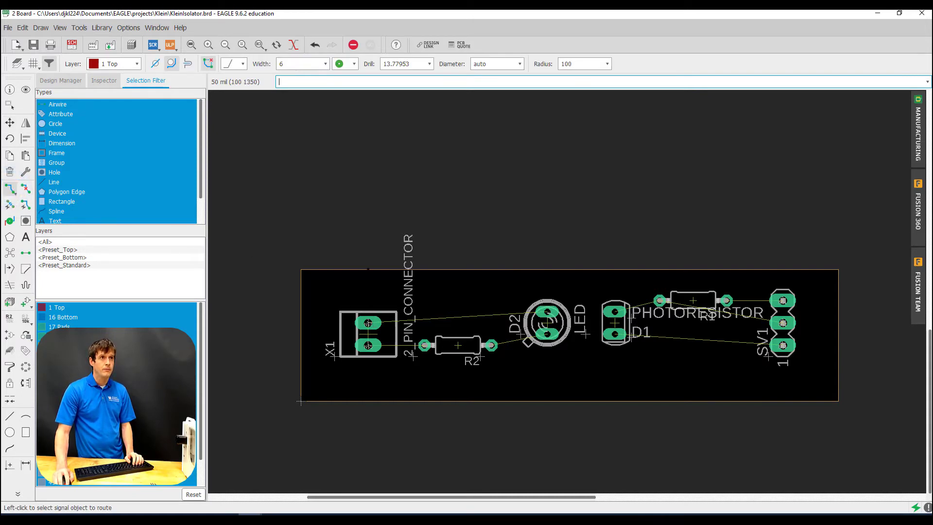
left_click(326, 64)
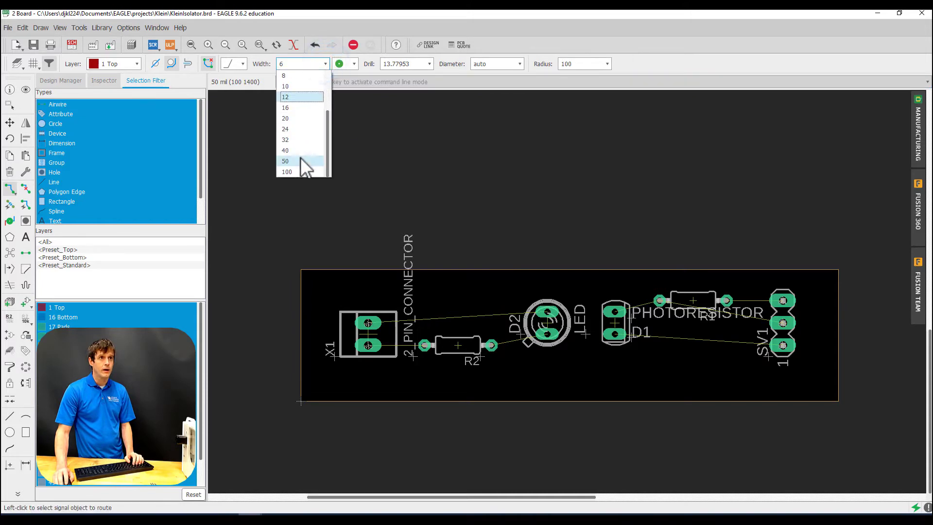
left_click(296, 120)
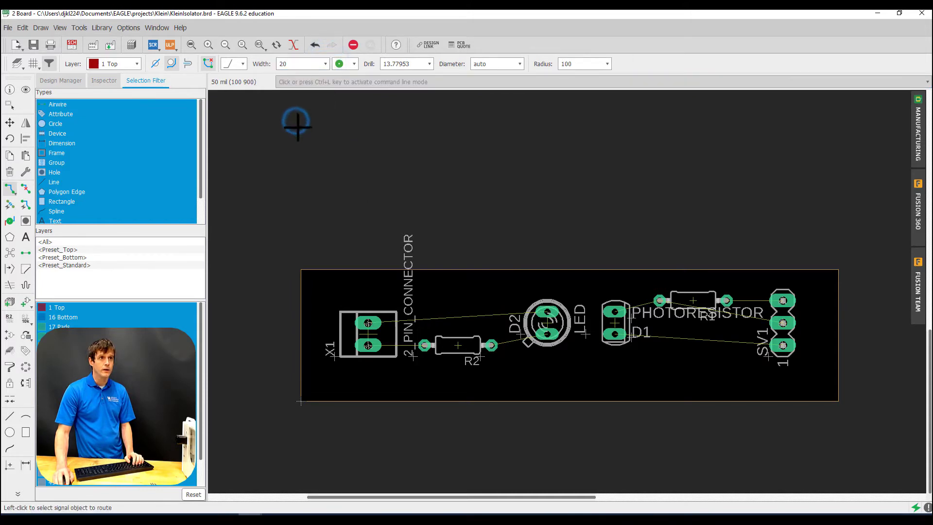
left_click(368, 323)
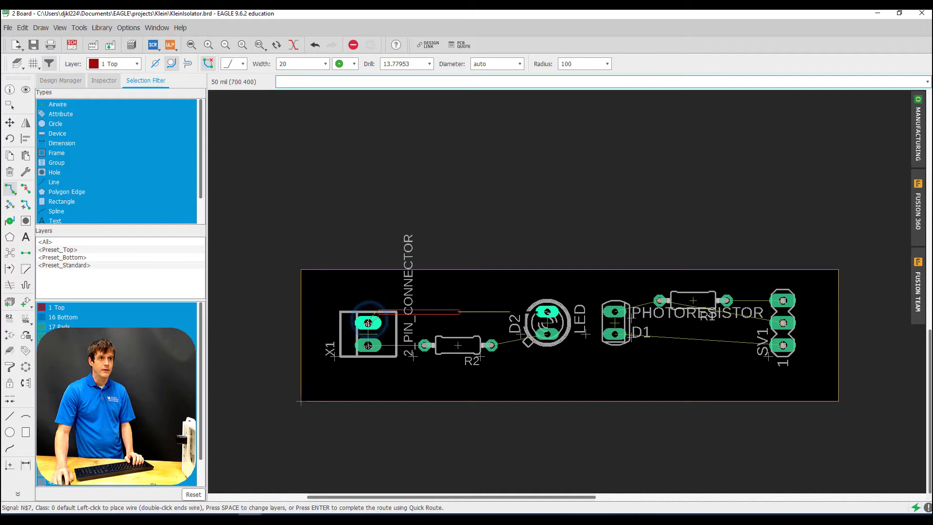
left_click(548, 311)
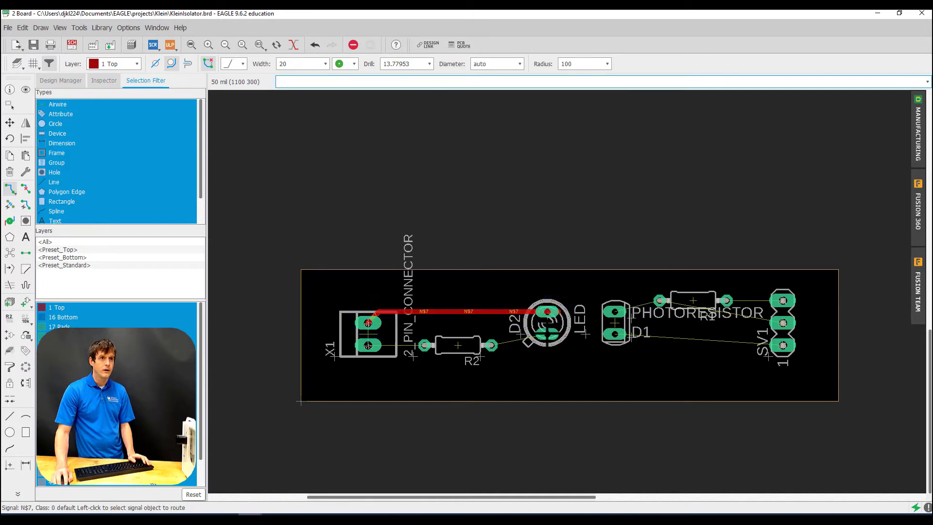
left_click(547, 334)
left_click(492, 345)
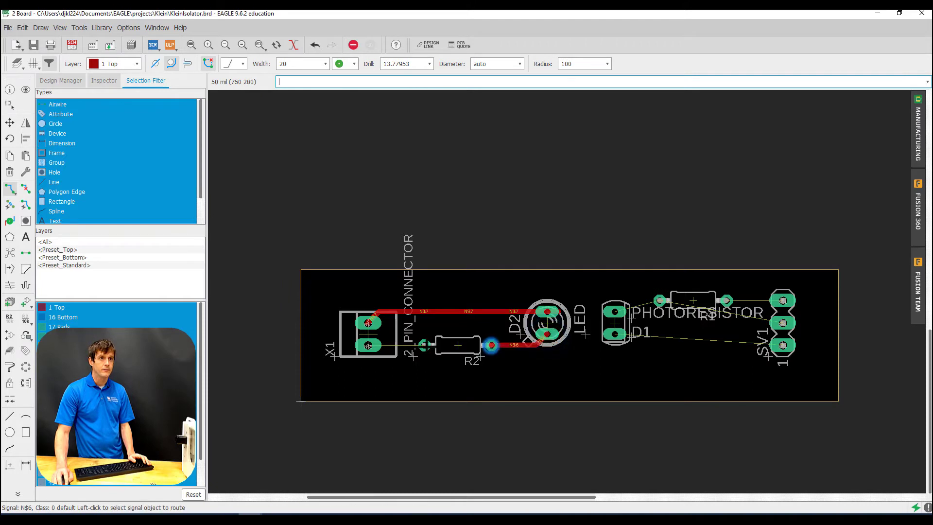
left_click(368, 345)
key("Return")
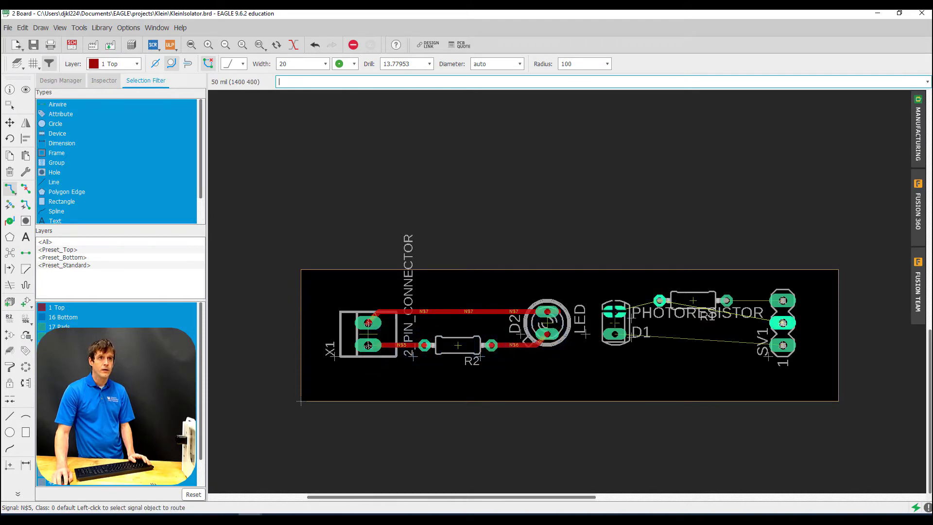
- Route top-layer traces of width 20 linking the photoresistor, R1 and the three pins of the three-pin connector
left_click(615, 311)
left_click(659, 300)
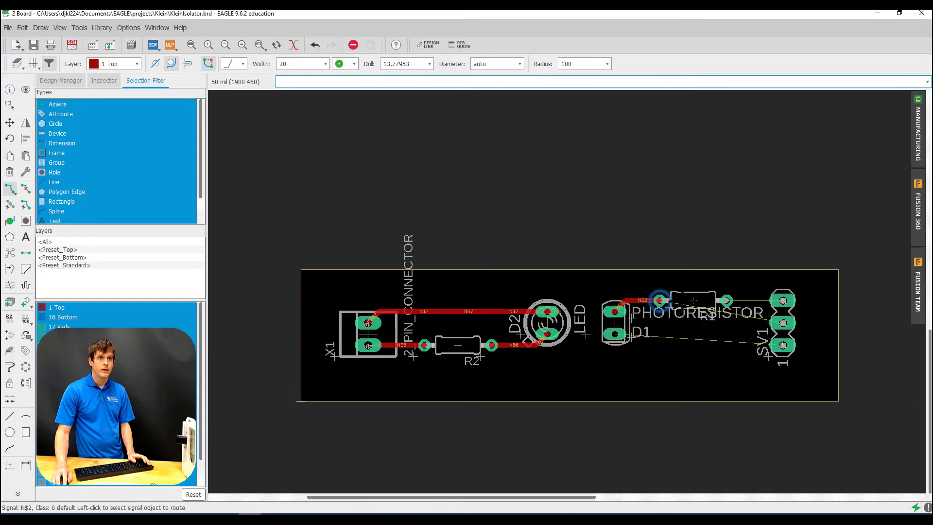
left_click(726, 300)
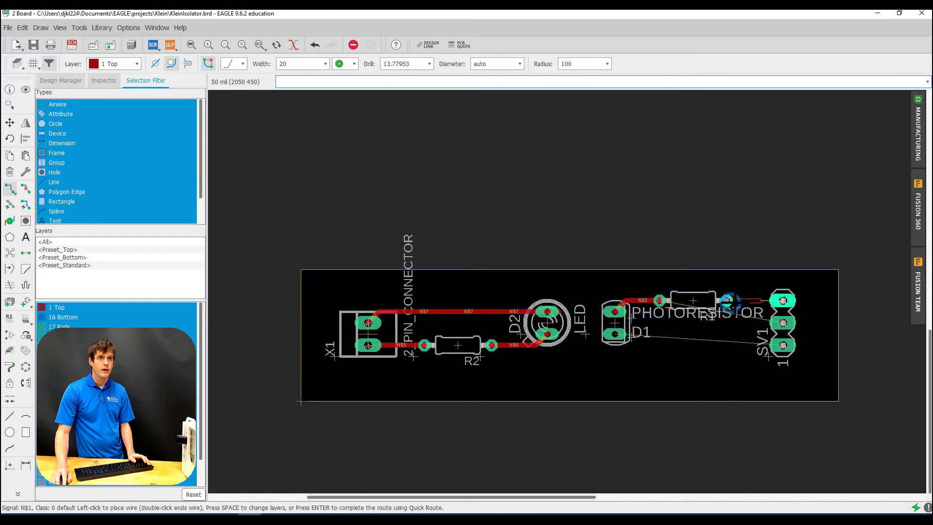
left_click(783, 299)
left_click(783, 323)
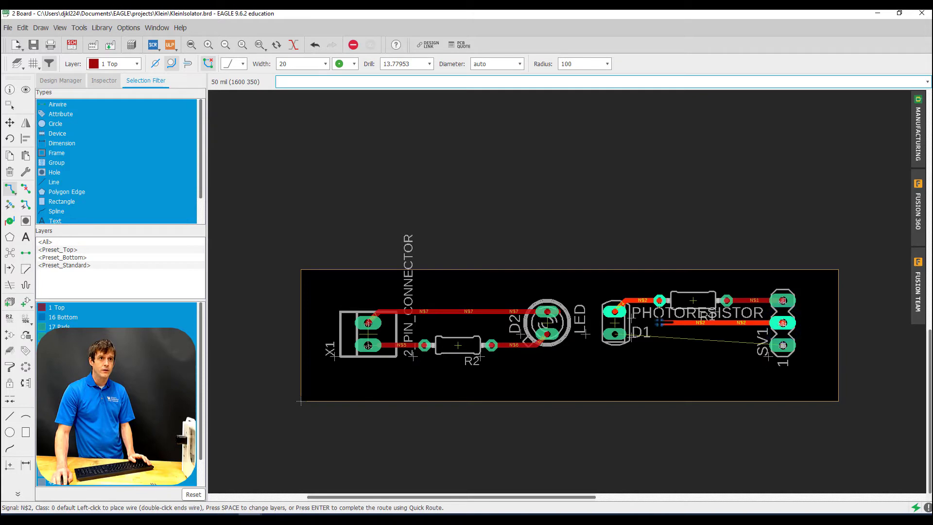
left_click(636, 300)
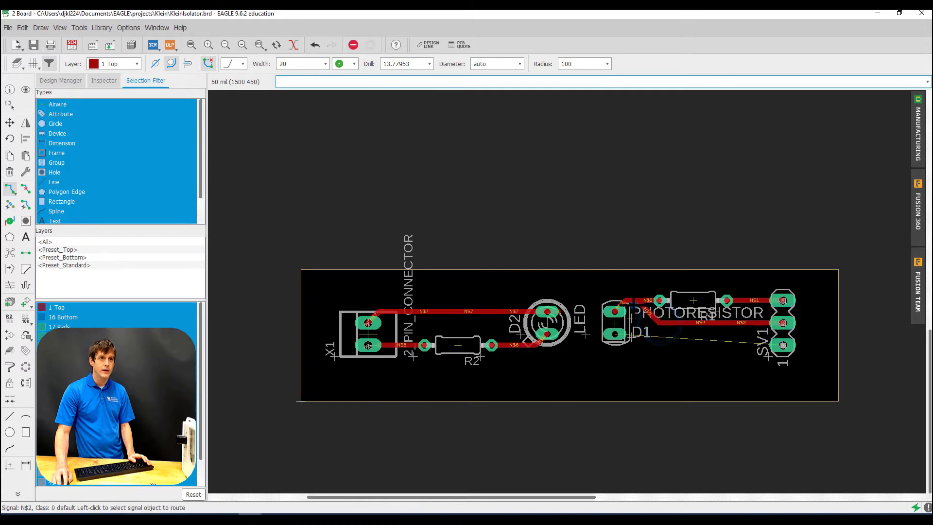
left_click(615, 334)
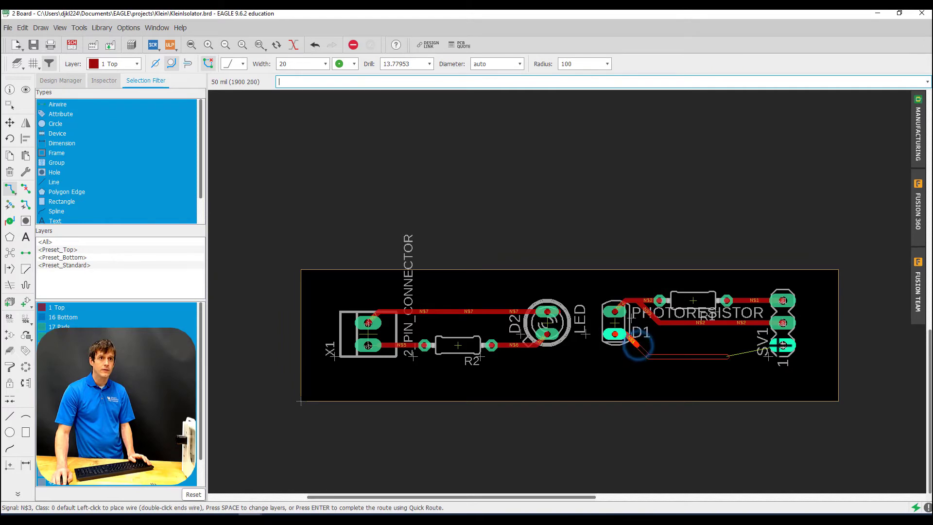
left_click(783, 345)
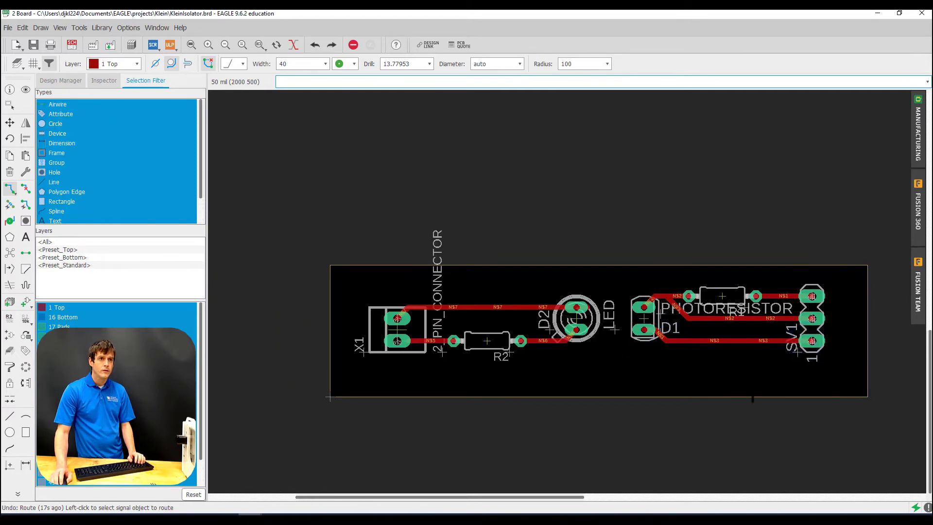
- Reroute the traces joining the two-pin connector, LED and R2 on the top layer at width 40
scroll(802, 406, "up", 1)
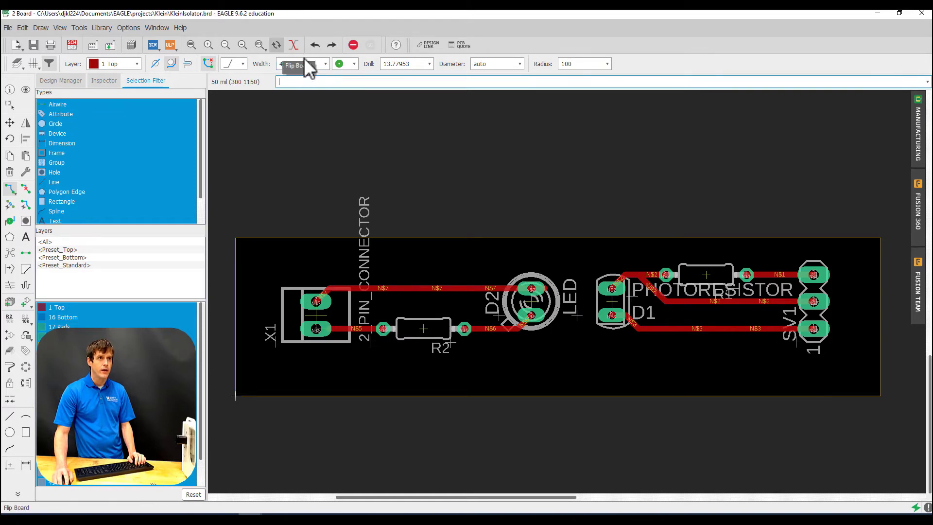
key("ctrl+y")
key("ctrl+y")
key("ctrl+y")
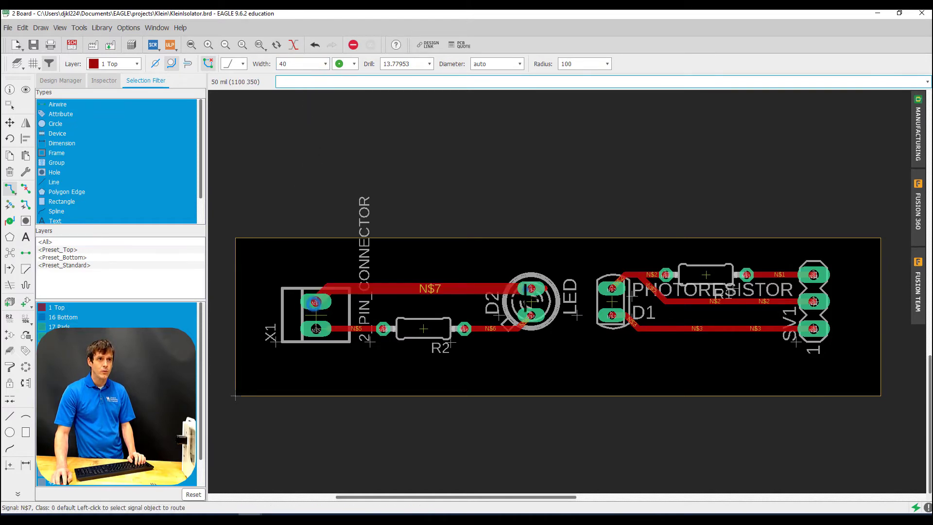
- Reroute the traces joining the photoresistor, R1 and the three-pin connector on the top layer at width 40
left_click(611, 316)
left_click(639, 329)
left_click(815, 329)
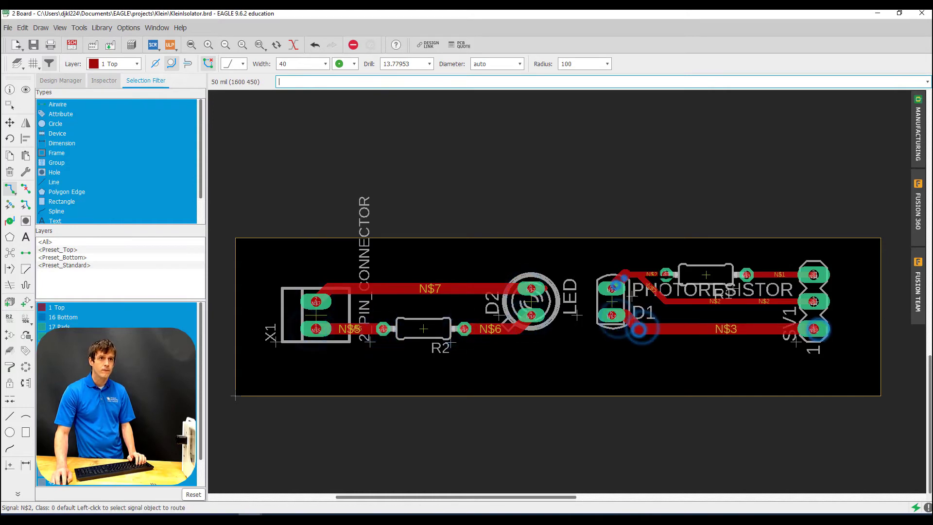
left_click(613, 288)
left_click(665, 275)
left_click(640, 275)
left_click(668, 300)
left_click(813, 299)
left_click(814, 275)
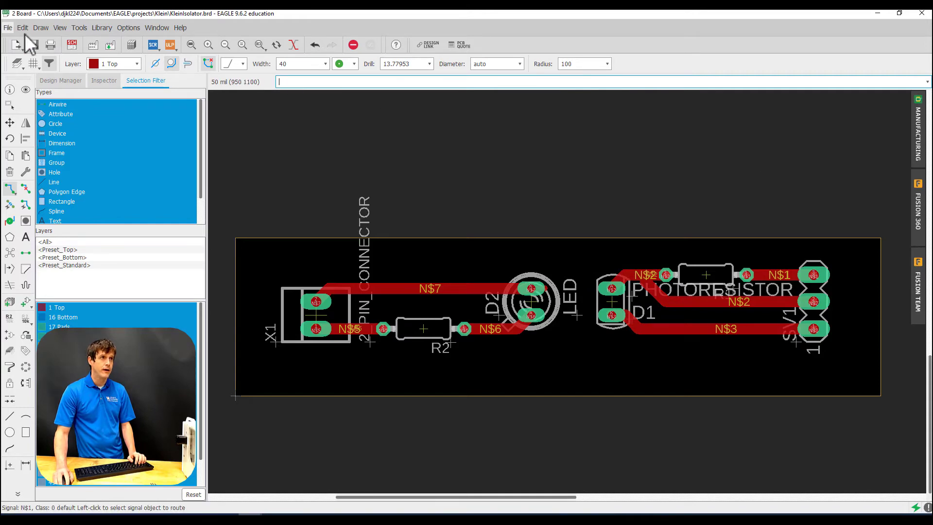
- Save the board as KleinIsolator in the Klein project folder, using the Boards (*.brd) file type
left_click(8, 29)
left_click(48, 84)
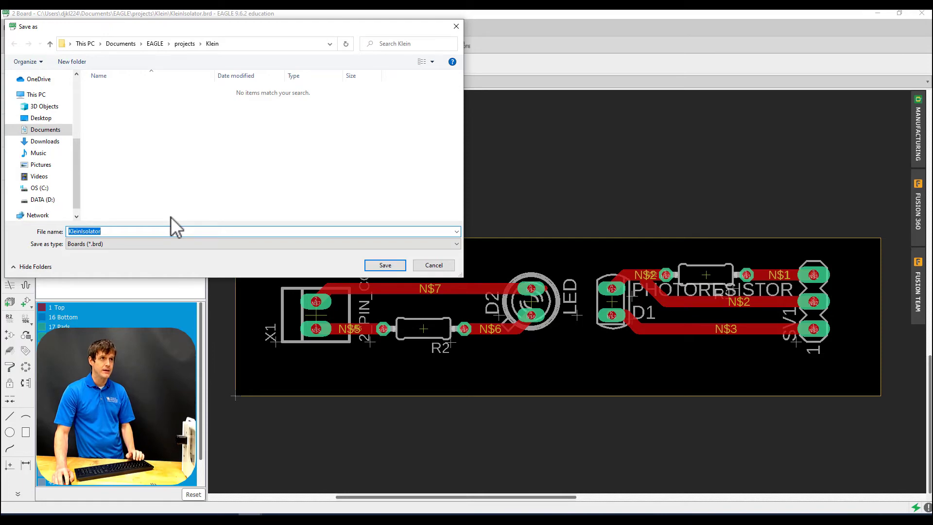
left_click(395, 267)
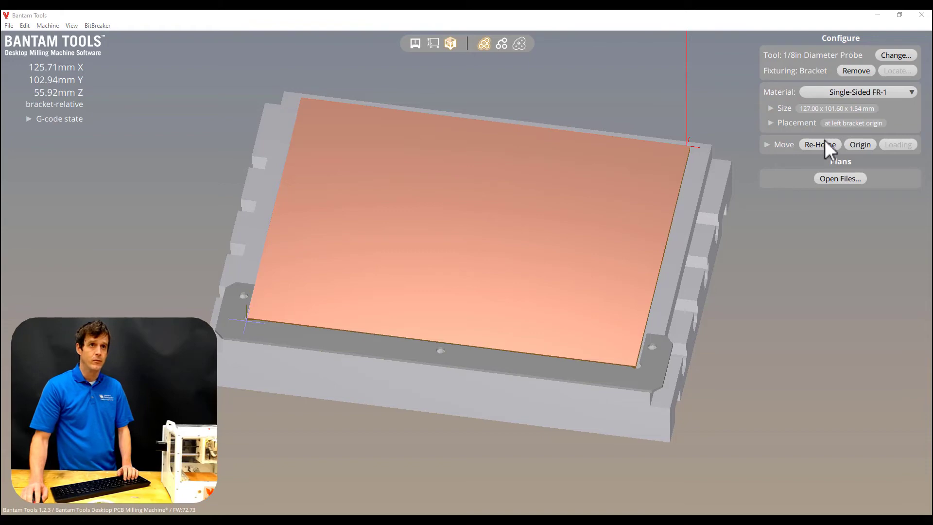
- Switch to Bantam Tools, load the KleinIsolator EAGLE board from the Klein folder and expand its placement settings
left_click(840, 179)
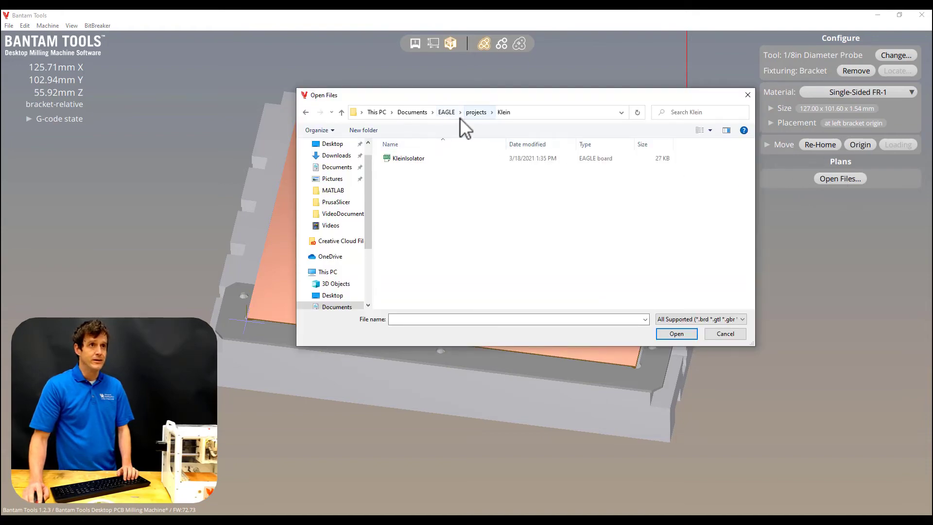
left_click(407, 159)
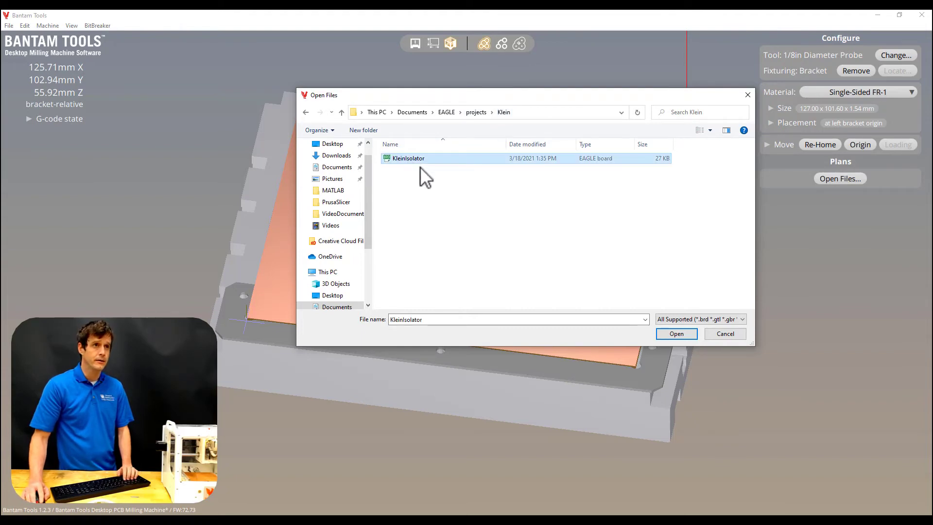
left_click(677, 334)
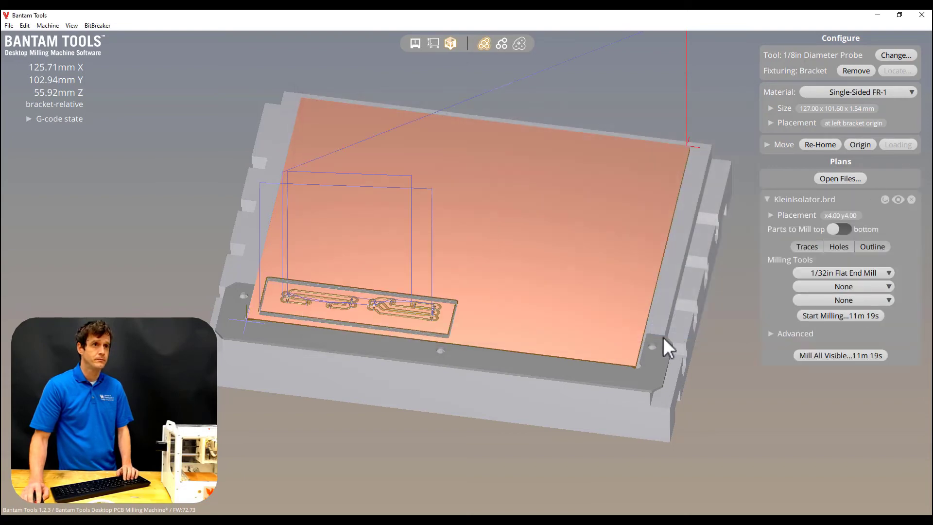
scroll(345, 338, "up", 10)
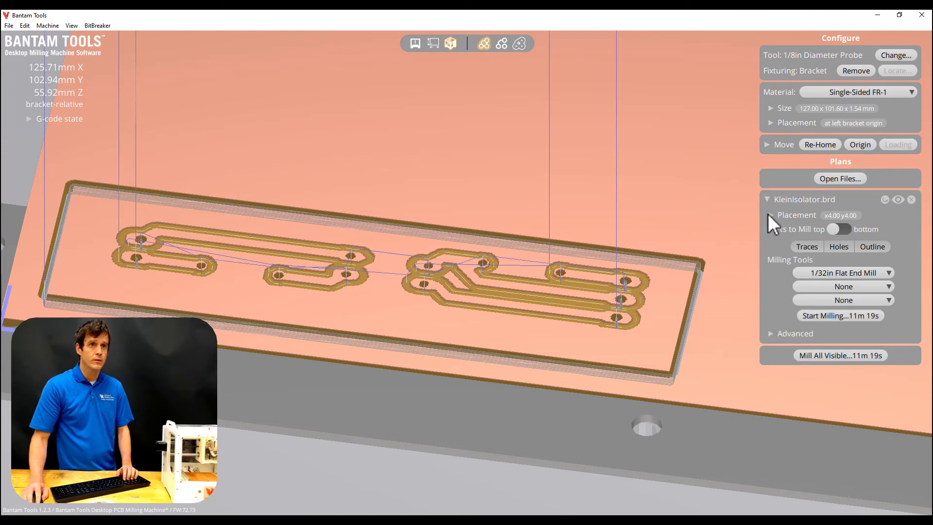
left_click(770, 215)
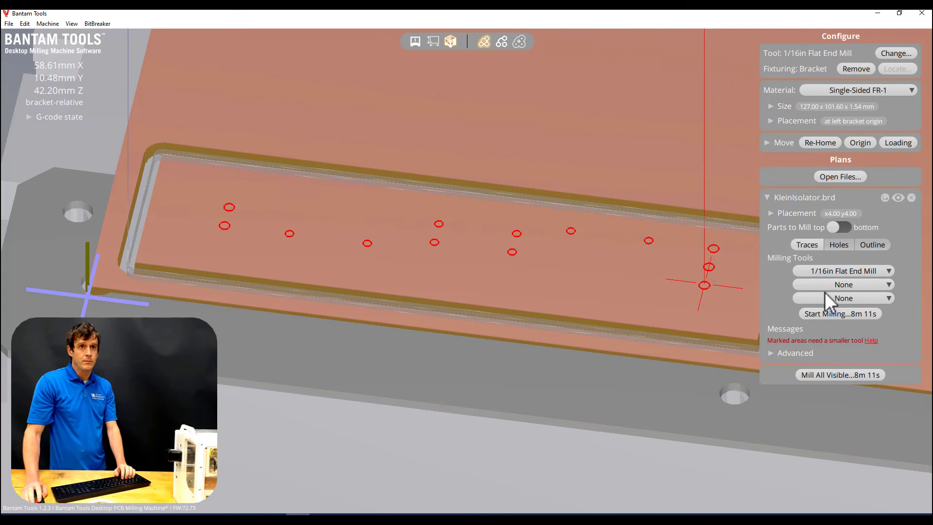
- Exclude the holes from the KleinIsolator.brd milling plan that uses the 1/16in Flat End Mill
left_click(837, 246)
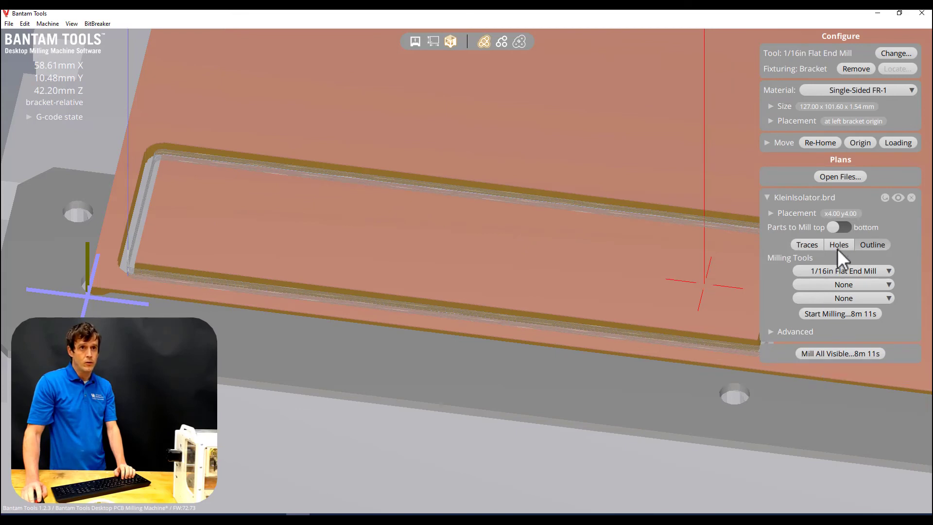